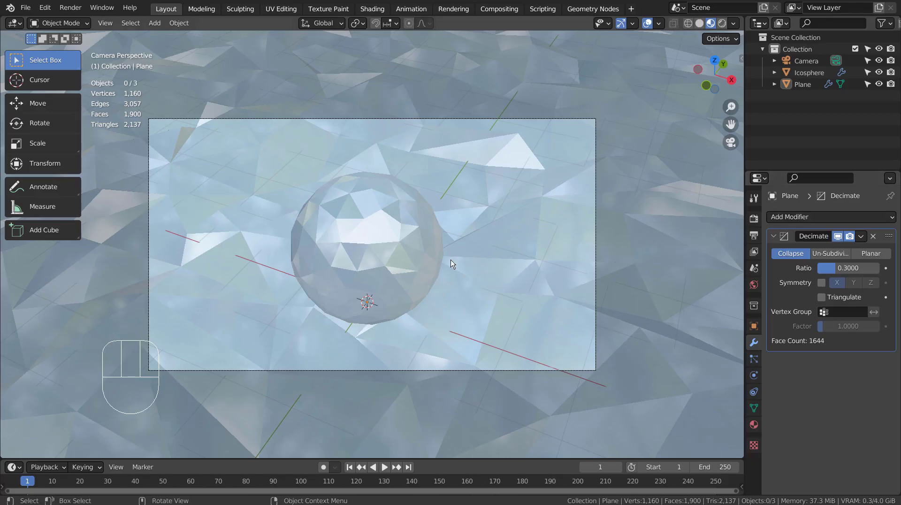
Try a higher Decimate Ratio on the Icosphere, then undo the change.
left_click(383, 279)
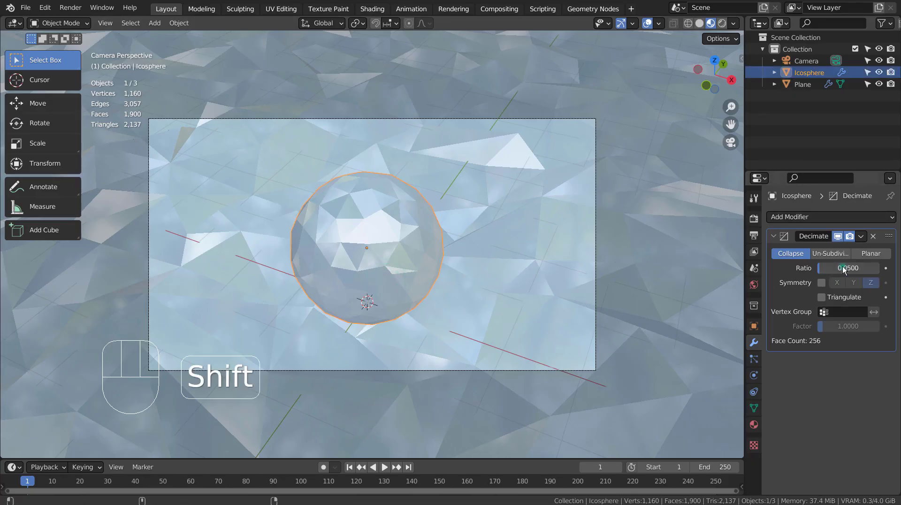
mouse_move(842, 268)
left_mouse_down("shift")
mouse_move(896, 267)
mouse_move(826, 268)
mouse_move(837, 268)
left_mouse_up("shift")
left_click(554, 262)
key("ctrl+z")
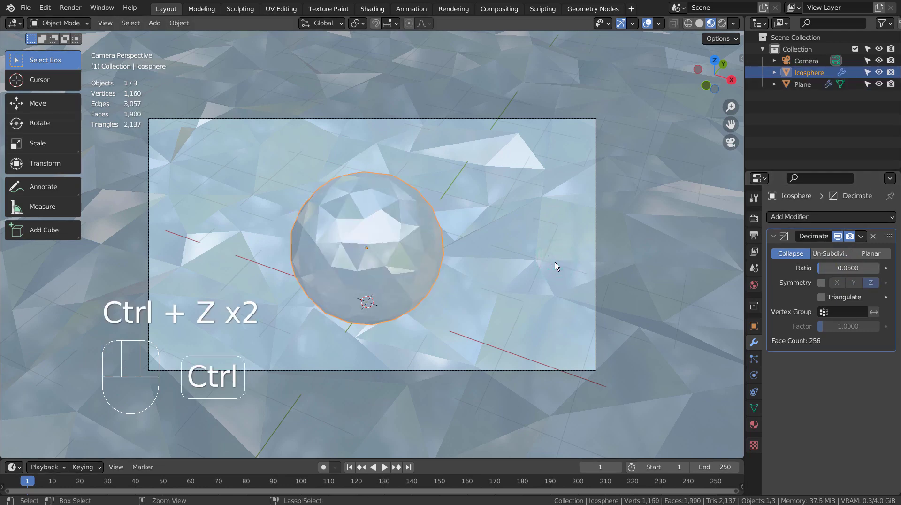
Select the terrain plane and orbit around the sphere sitting on it.
middle_click_drag(554, 261, 577, 291)
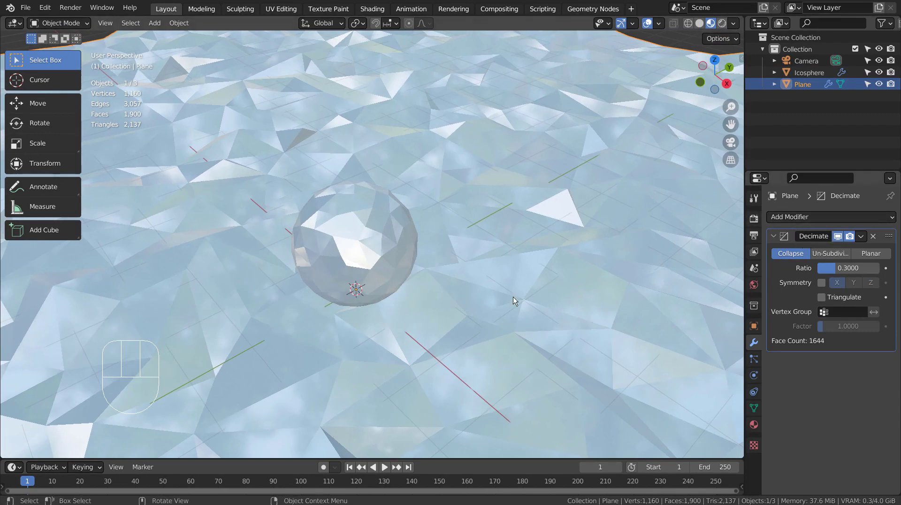
middle_click_drag(276, 347, 388, 334)
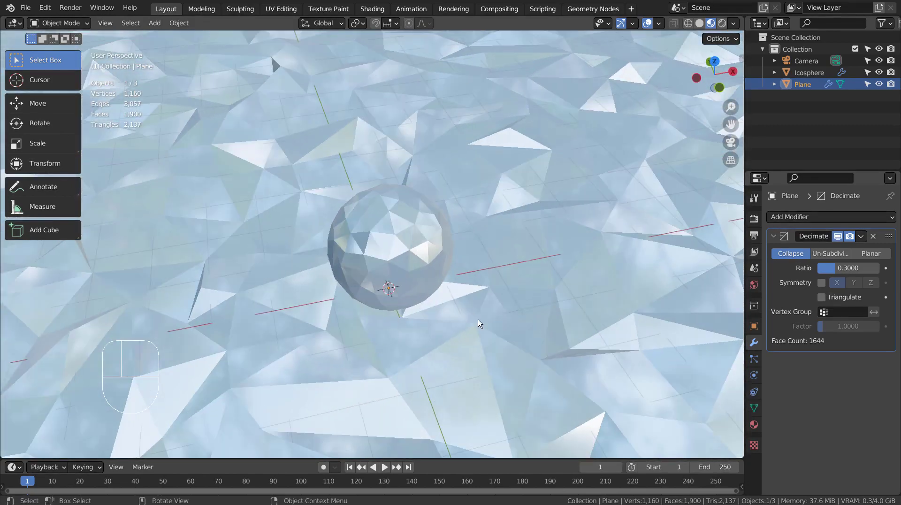
middle_click_drag(478, 322, 450, 312)
Box-select the icosphere and terrain plane and hide them.
key("b")
left_click_drag(350, 190, 521, 309)
key("h")
Add a new Ico Sphere mesh and toggle into Edit Mode and back.
key("shift+a")
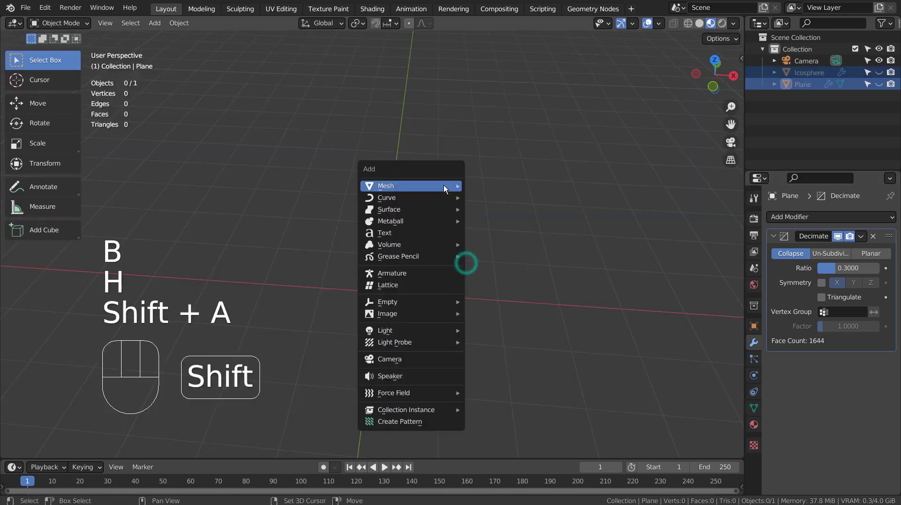
mouse_move(443, 185)
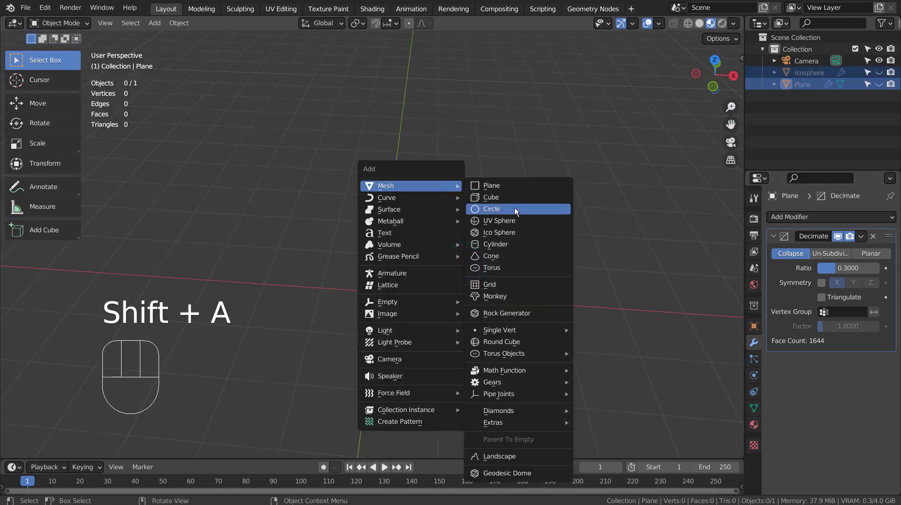
left_click(513, 231)
middle_click_drag(489, 362, 489, 328)
scroll(489, 329, "up", 5)
scroll(489, 327, "down", 5)
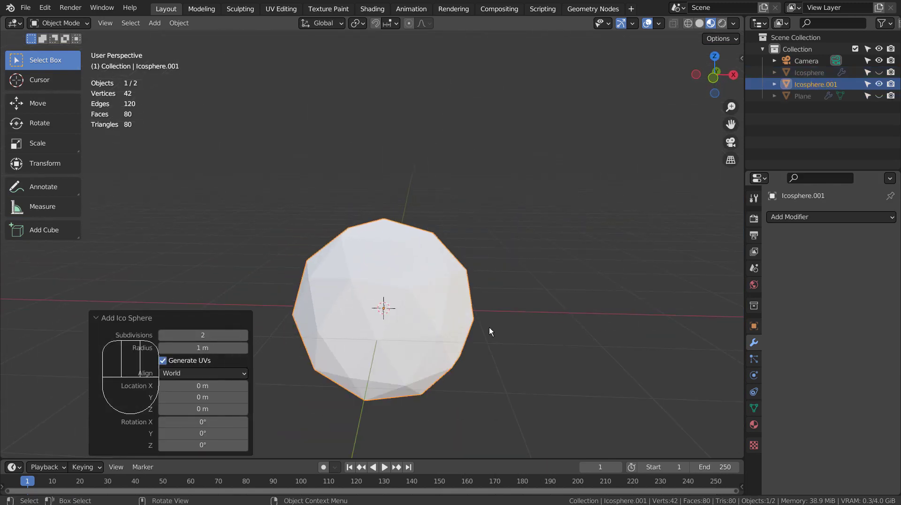
key("Tab")
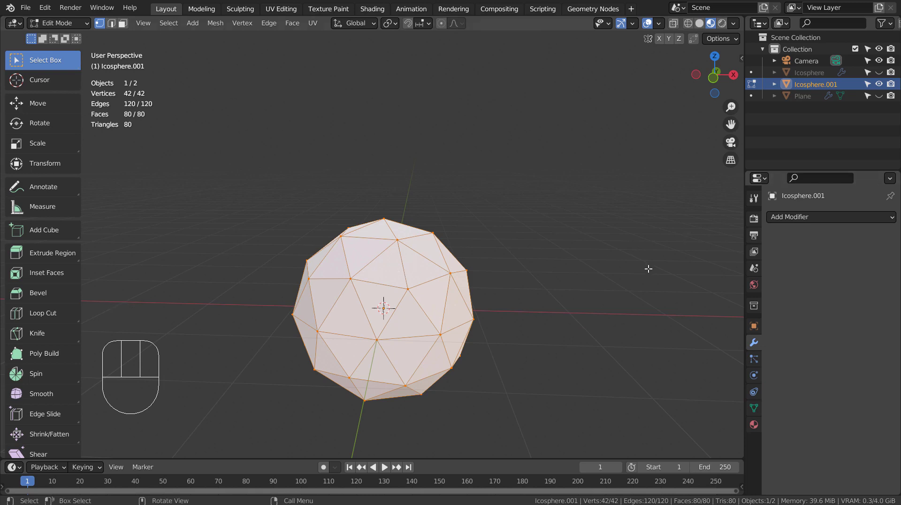
scroll(418, 301, "up", 5)
key("Tab")
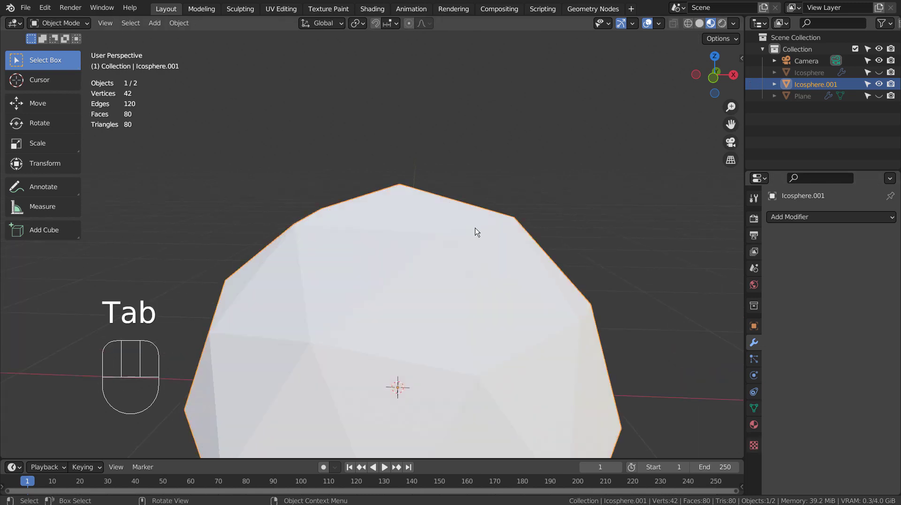
scroll(479, 236, "down", 5)
Add a UV Sphere with 32 segments, 16 rings and 1 m radius, entering and leaving Edit Mode.
key("shift+a")
mouse_move(514, 239)
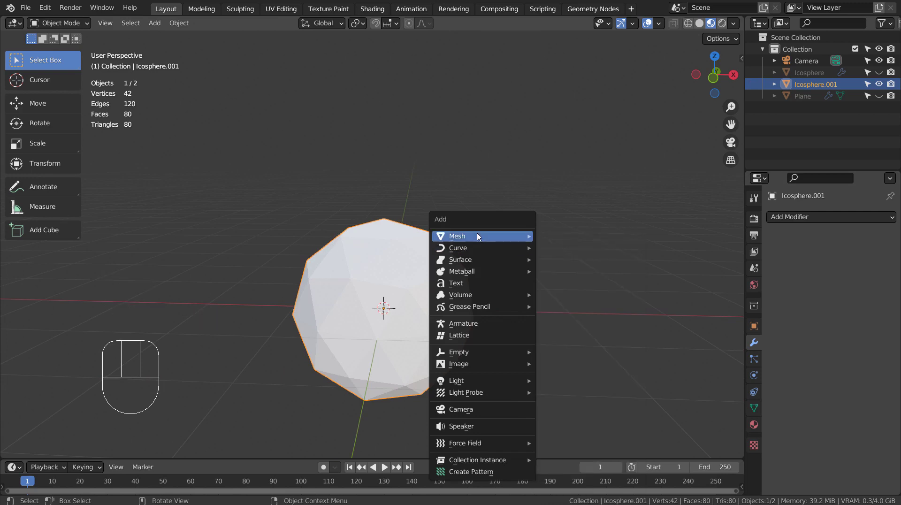
mouse_move(477, 233)
left_click(615, 271)
scroll(518, 333, "up", 4)
scroll(488, 326, "up", 2)
key("Tab")
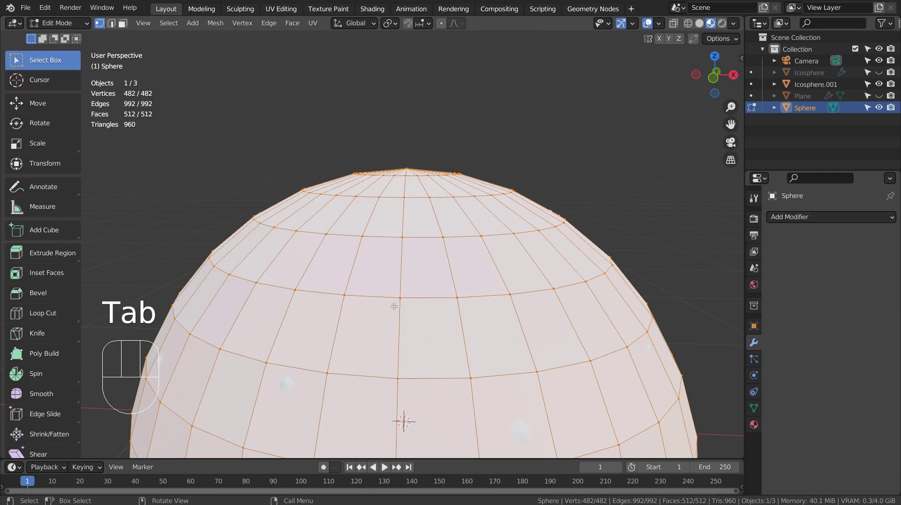
key("Tab")
scroll(392, 305, "down", 4)
Add a Decimate modifier to the UV sphere and drop its Ratio to 0.
left_click(820, 216)
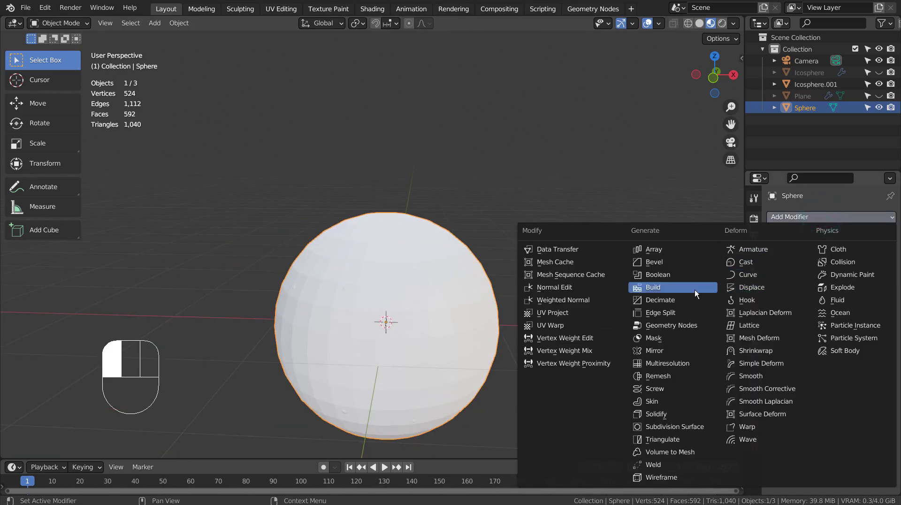
left_click(683, 299)
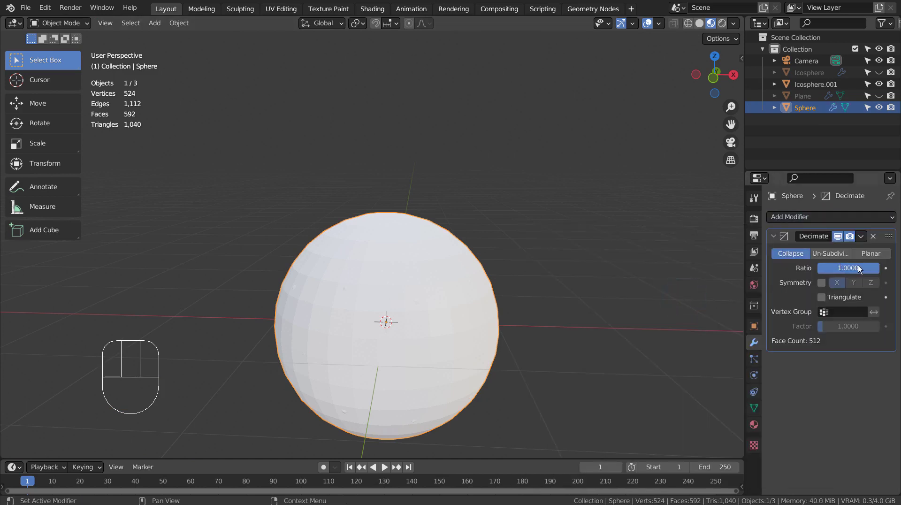
left_click_drag(860, 265, 819, 266)
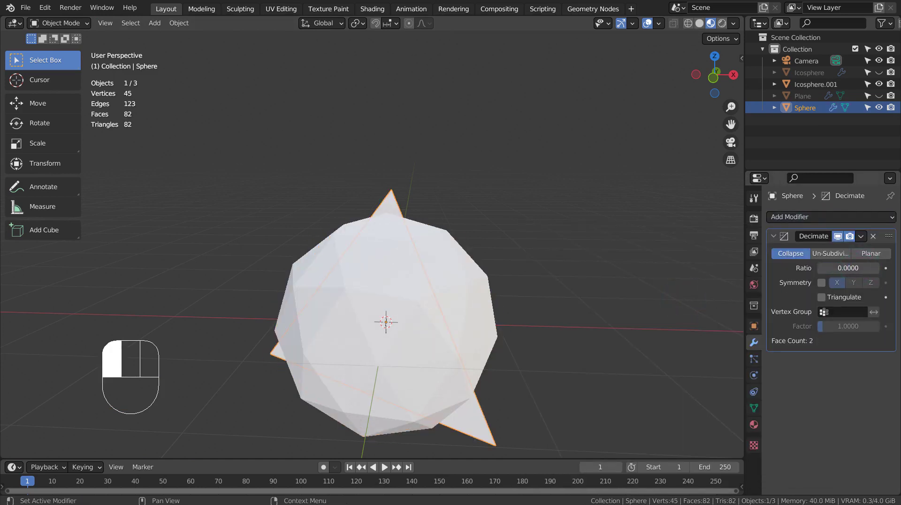
Hide the new icosphere and reselect the decimated sphere.
left_click(471, 305)
key("h")
left_click(389, 304)
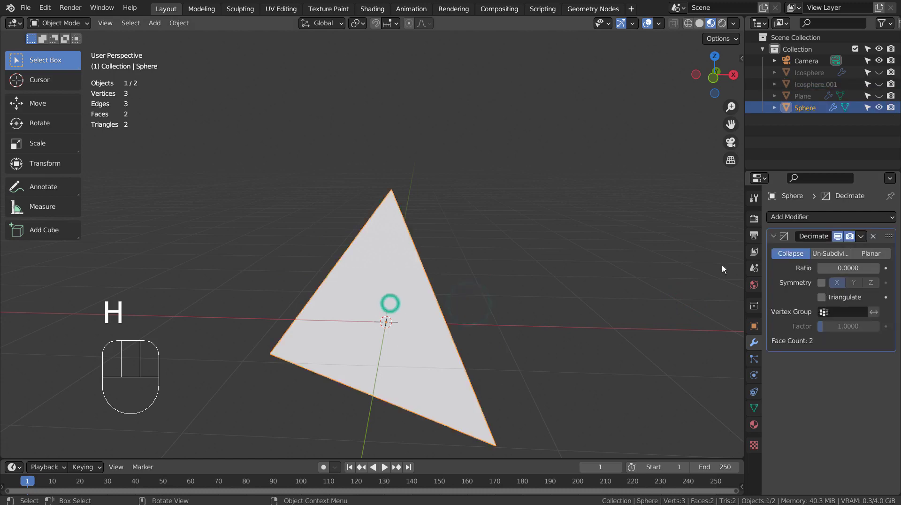
Raise the sphere's Decimate Ratio to 0.2015, leaving 182 faces.
scroll(643, 309, "up", 3)
middle_click_drag(643, 309, 607, 221, "shift")
scroll(585, 244, "down", 3)
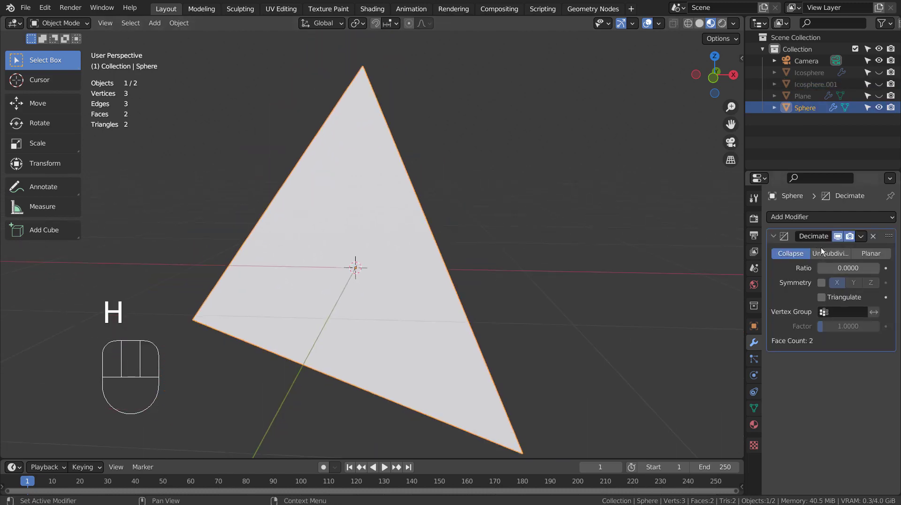
key("shift")
left_click_drag(833, 266, 893, 266, "shift")
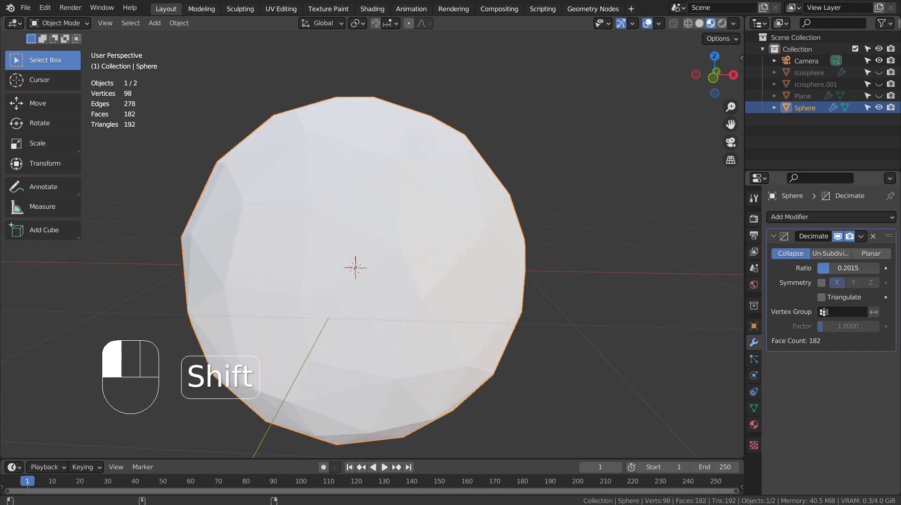
mouse_move(548, 306)
middle_mouse_down()
mouse_move(413, 322)
mouse_move(435, 344)
mouse_move(625, 305)
mouse_move(552, 322)
middle_mouse_up()
Poke all faces of the Sphere's mesh, so the decimated result shows 398 faces.
key("Tab")
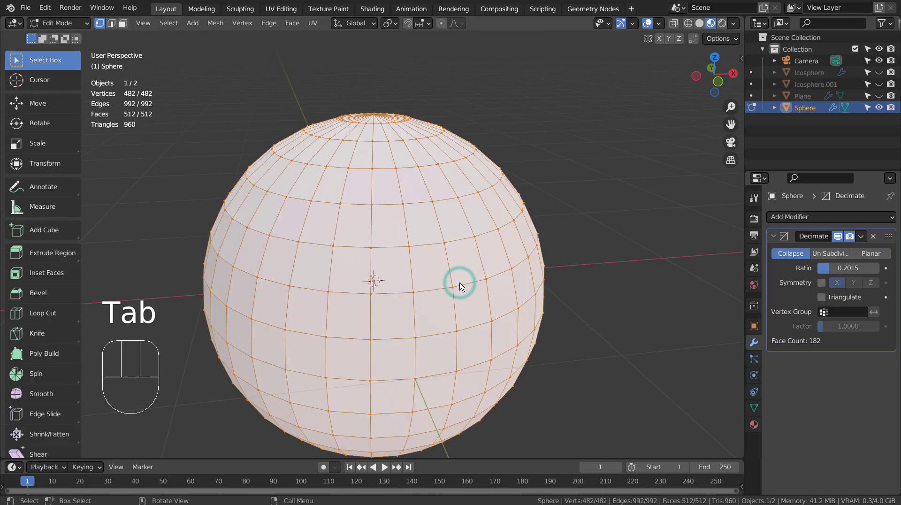
left_click(292, 23)
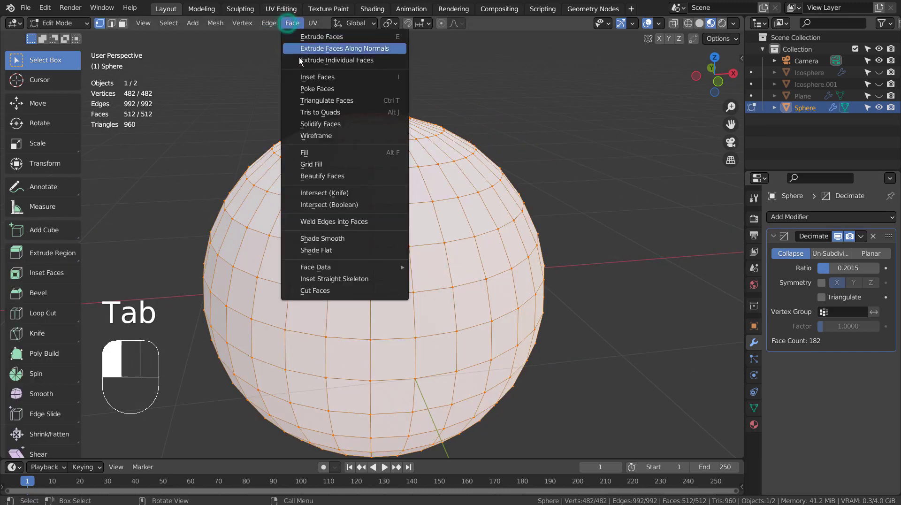
left_click(307, 88)
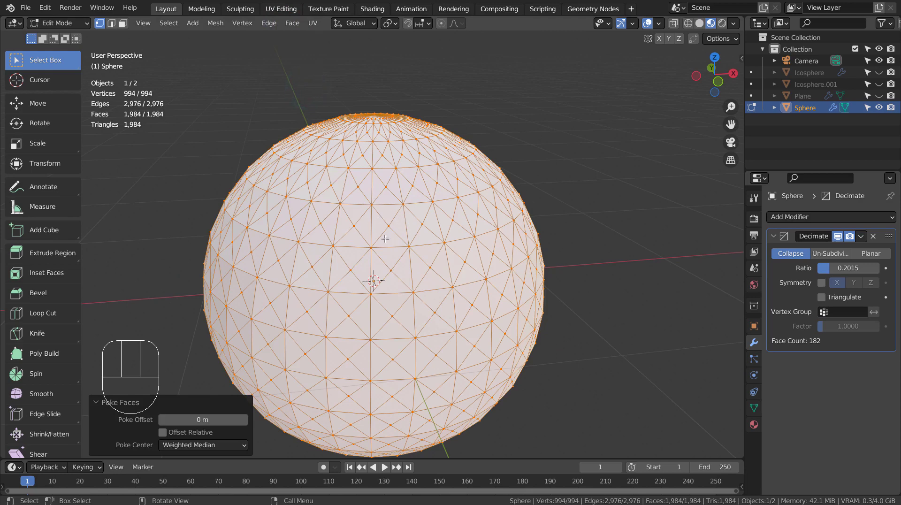
key("Tab")
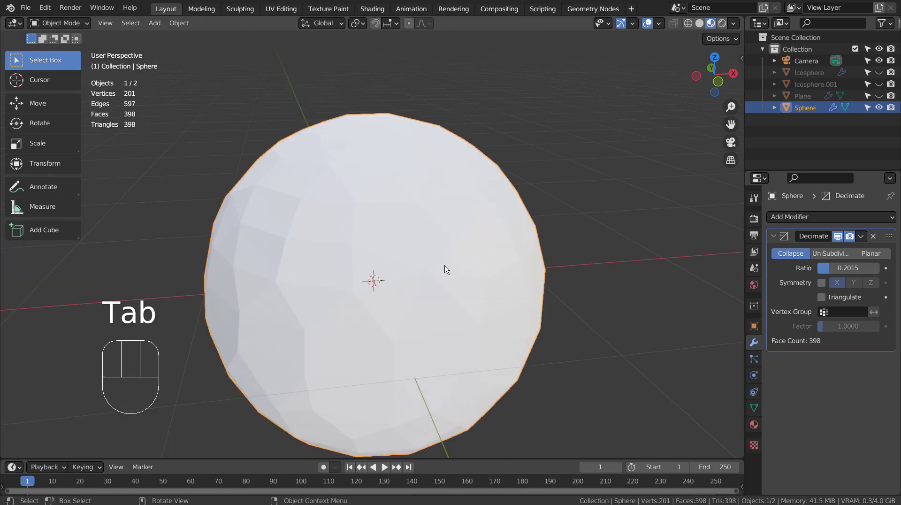
middle_click_drag(443, 267, 376, 254)
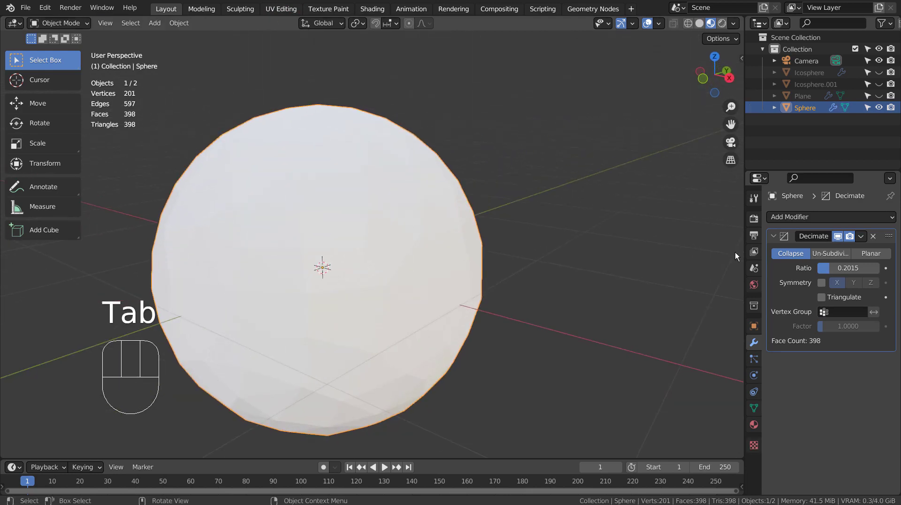
Assign the light blue Material.001 to the sphere.
left_click(753, 422)
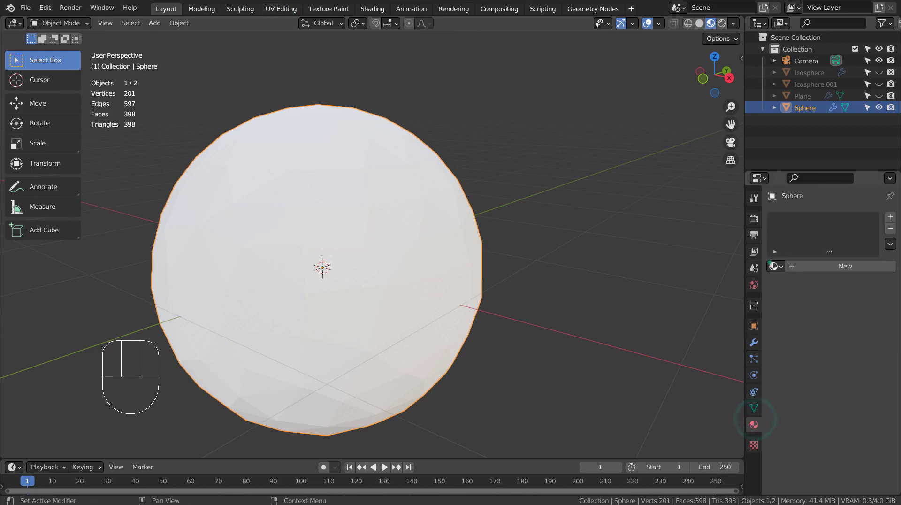
left_click(775, 266)
left_click(740, 295)
middle_click_drag(425, 231, 556, 223)
scroll(557, 222, "up", 3)
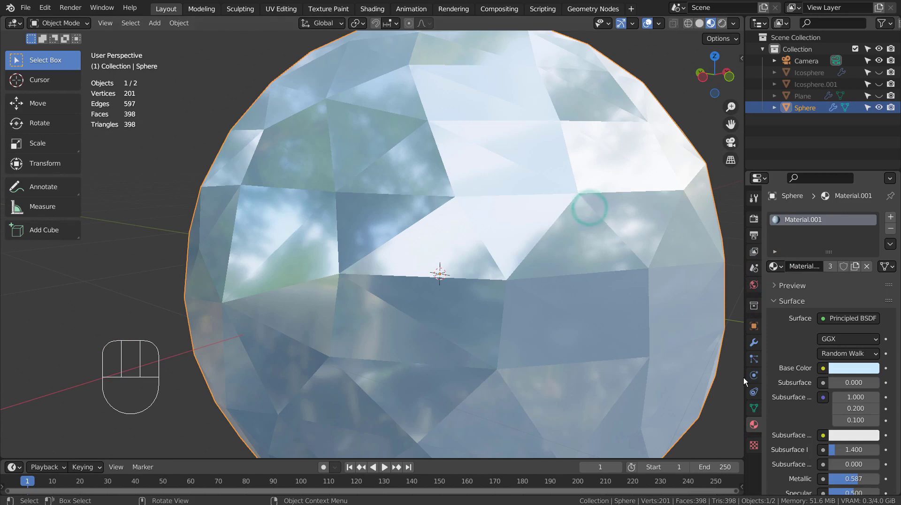
Lower the sphere's Decimate Ratio to 0.1254, giving 248 faces.
left_click(754, 342)
mouse_move(834, 269)
left_mouse_down("shift")
mouse_move(844, 269)
mouse_move(829, 269)
left_mouse_up("shift")
scroll(562, 267, "down", 5)
middle_click_drag(562, 266, 442, 265)
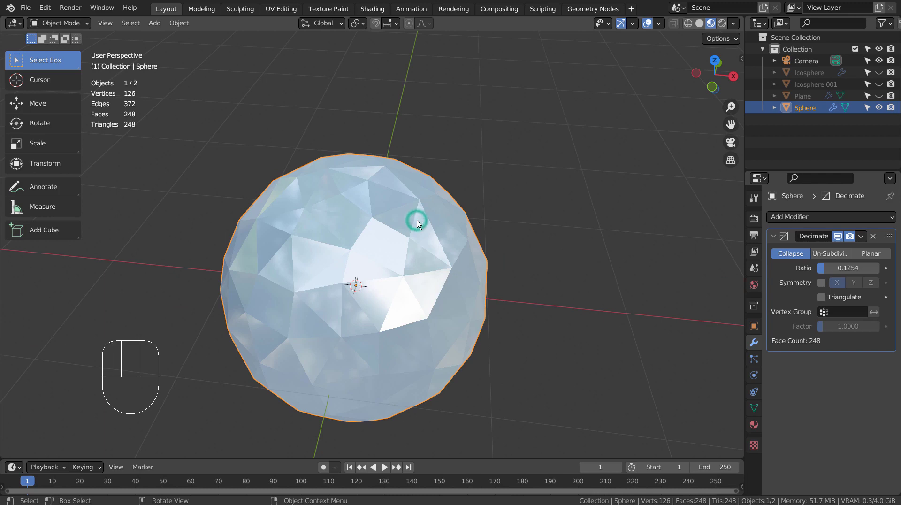
Add another UV sphere and move it 2.2287 m along X beside the first.
key("shift+a")
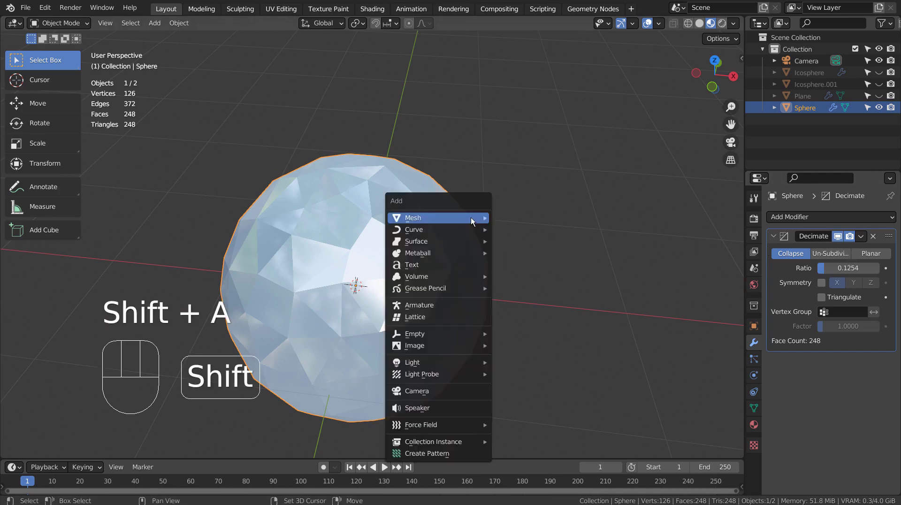
mouse_move(488, 220)
left_click(531, 250)
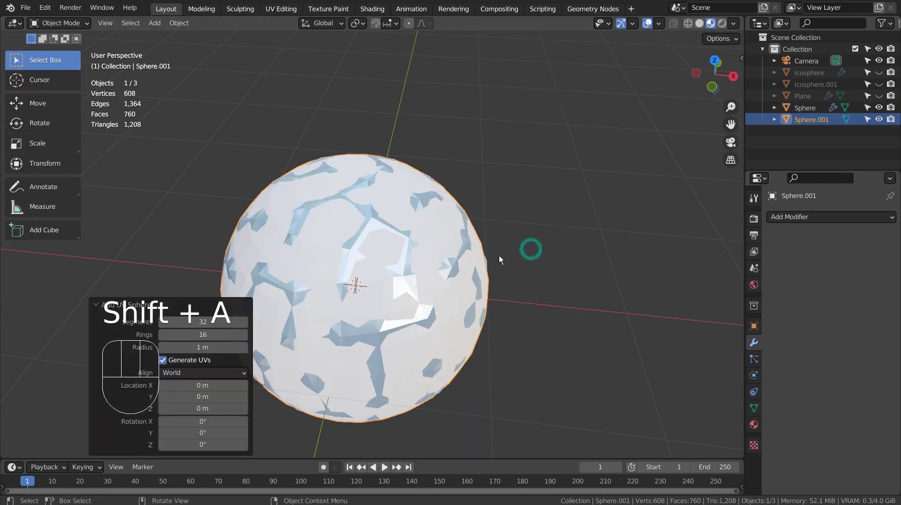
key("g")
key("x")
left_click(63, 259)
scroll(60, 258, "down", 3)
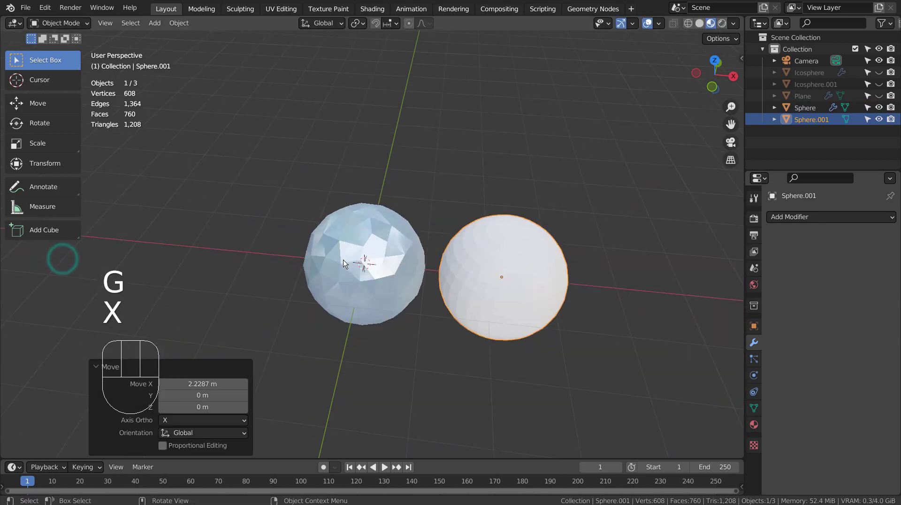
middle_click_drag(445, 249, 338, 244, "shift")
scroll(336, 244, "up", 2)
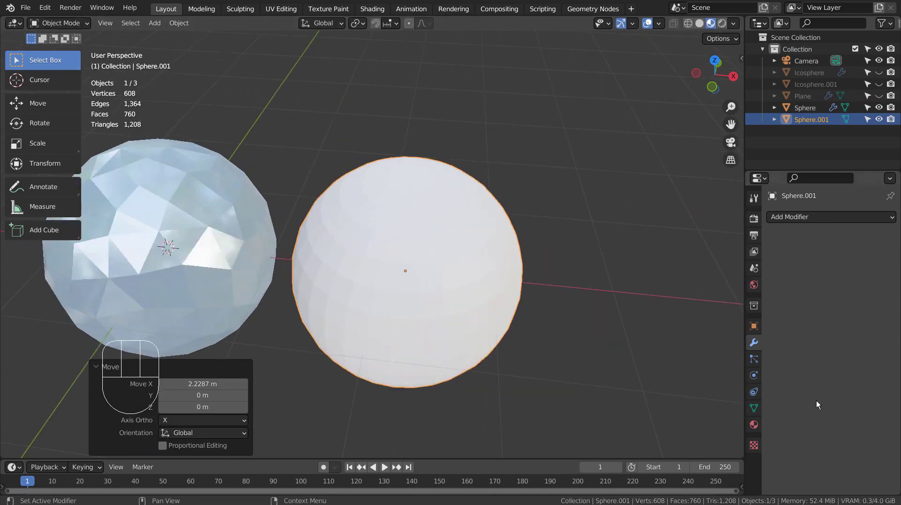
Assign Material.001 to Sphere.001.
left_click(753, 424)
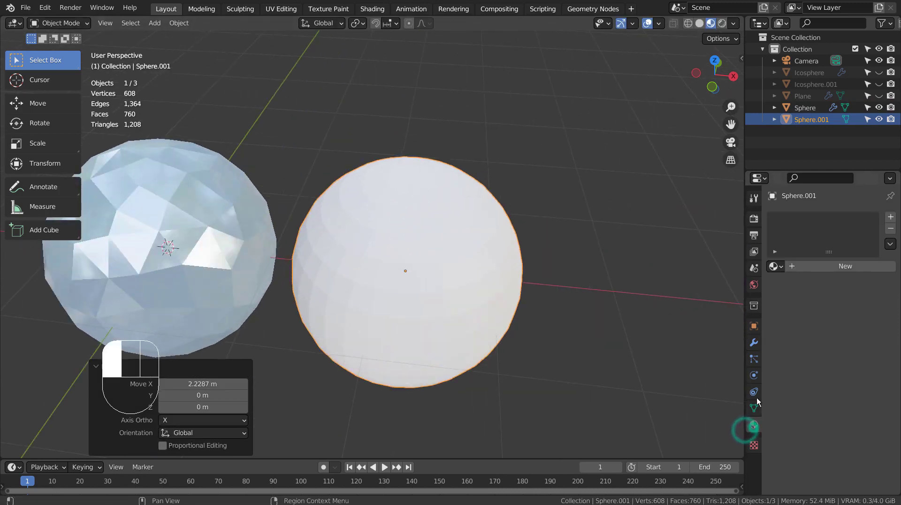
left_click(775, 266)
left_click(768, 294)
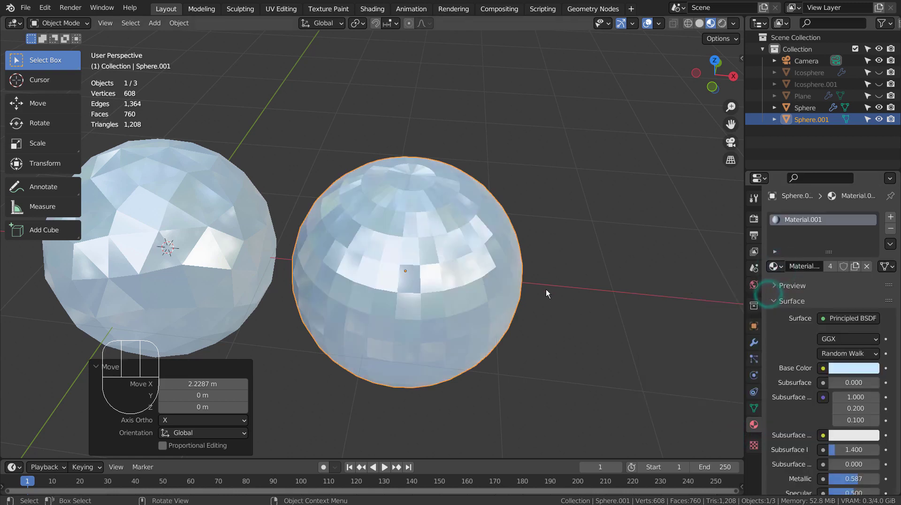
middle_click_drag(545, 289, 473, 232)
left_click(474, 232)
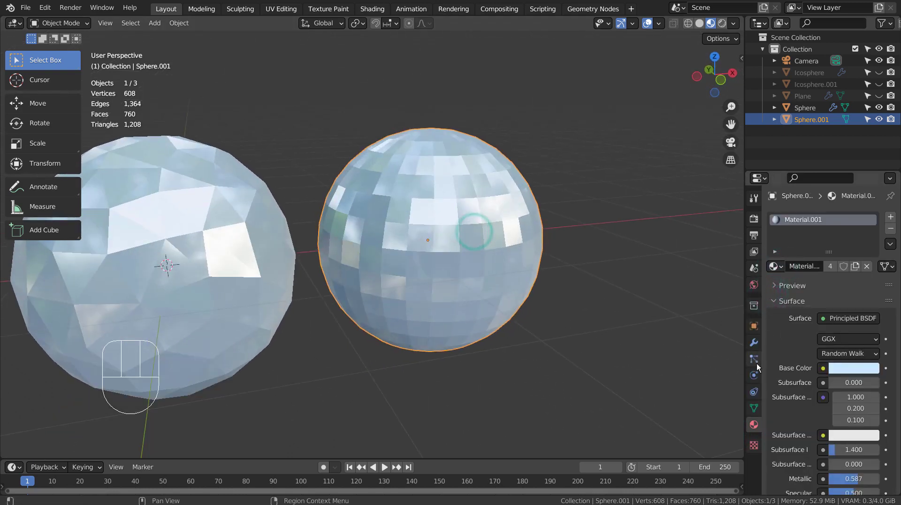
Add a Decimate modifier to Sphere.001 and lower its Ratio to about 0.4.
left_click(752, 343)
left_click(829, 221)
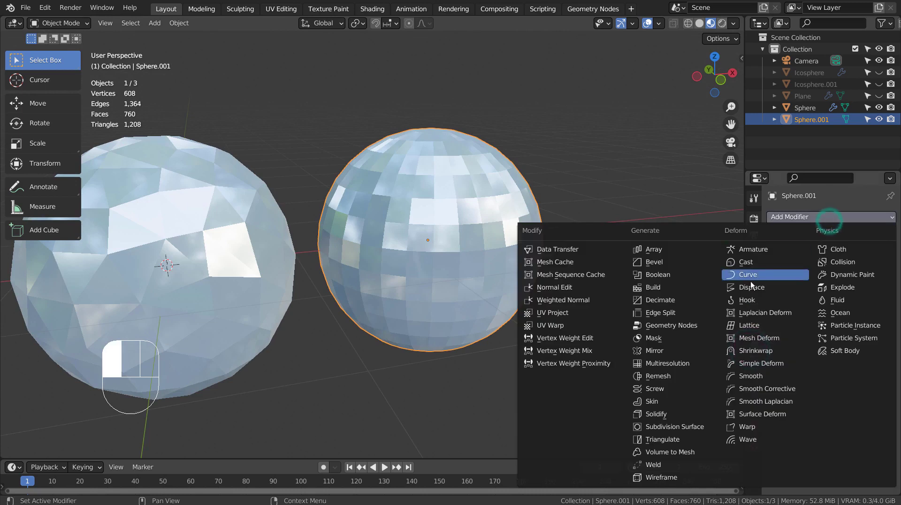
left_click(682, 299)
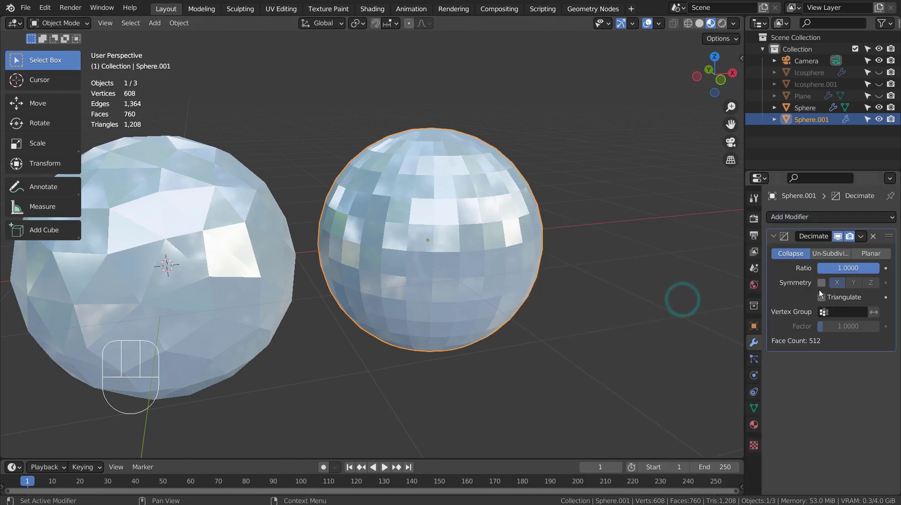
left_click_drag(864, 268, 824, 267, "shift")
Enter 0.2 as the Decimate Ratio on Sphere, then on Sphere.001.
left_click(269, 278)
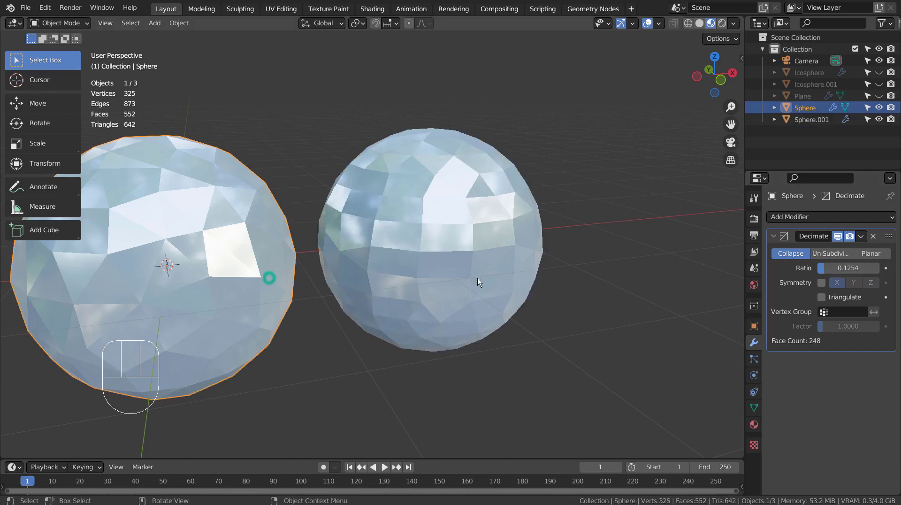
left_click(833, 268)
key("Return")
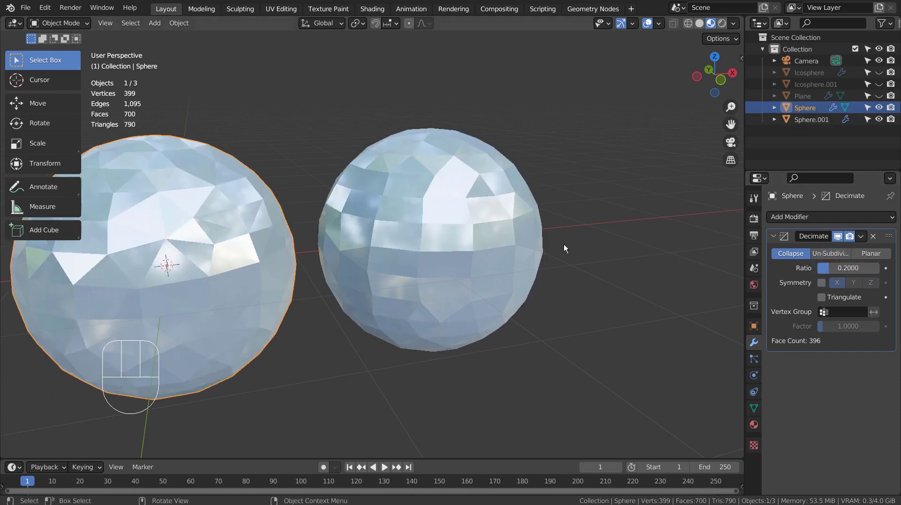
left_click(487, 242)
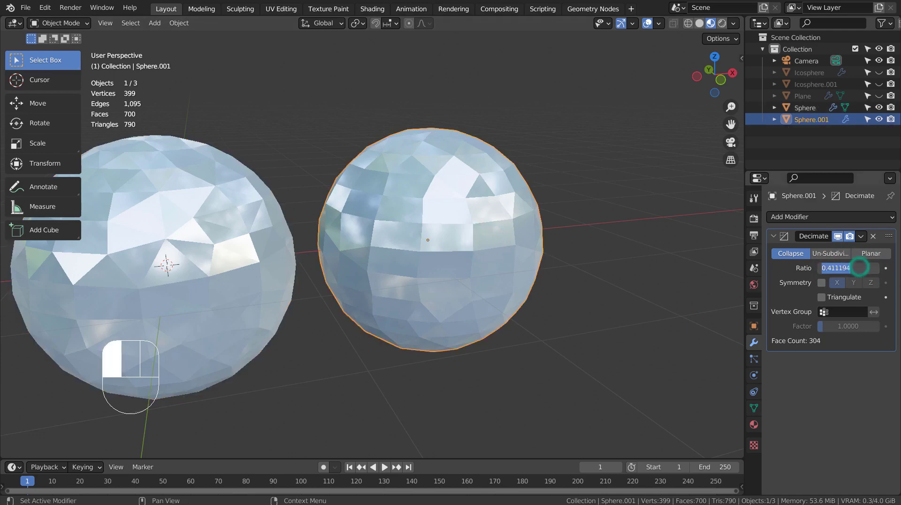
type(".2")
key("Return")
middle_click_drag(458, 266, 503, 274)
left_click(545, 384)
middle_click_drag(551, 384, 507, 300)
Delete both spheres.
left_click(521, 243)
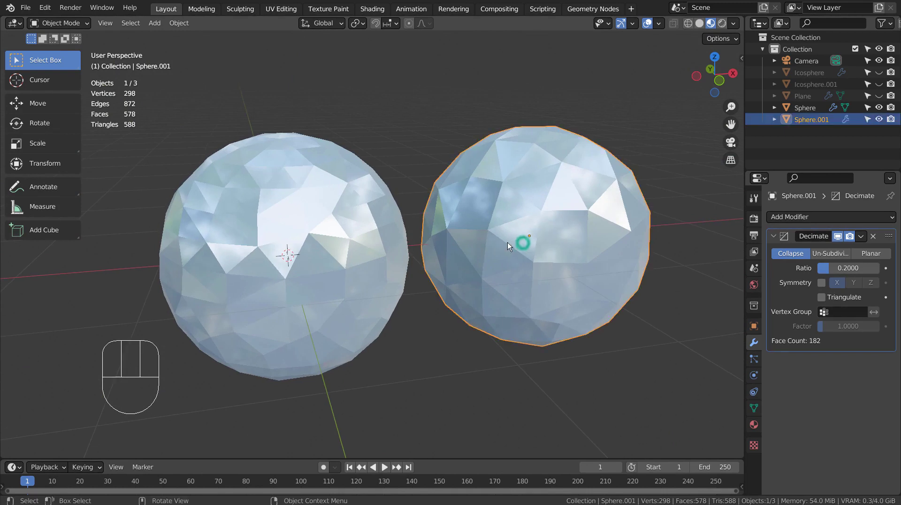
key("x")
left_click(459, 250)
left_click(366, 251)
key("x")
left_click(365, 250)
Add a resolution-5 Teapot+ from Mesh > Extras and shade it smooth.
key("shift+a")
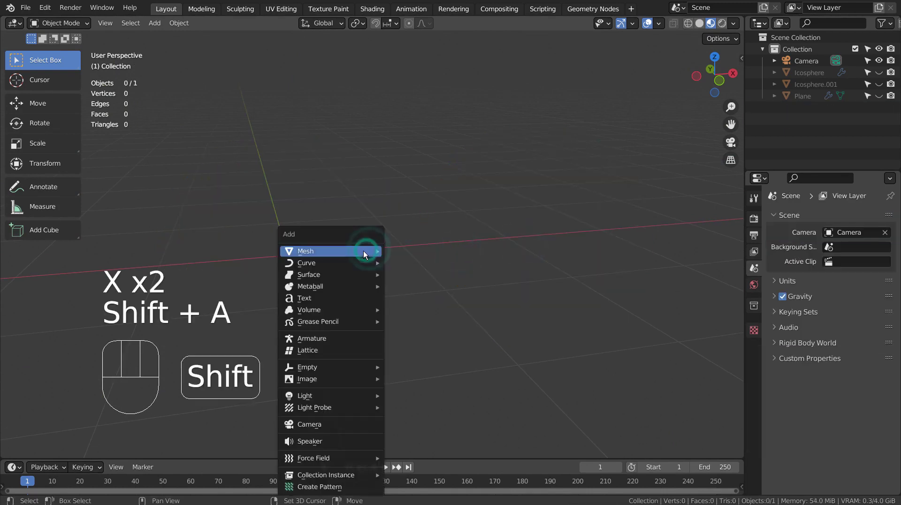
mouse_move(363, 251)
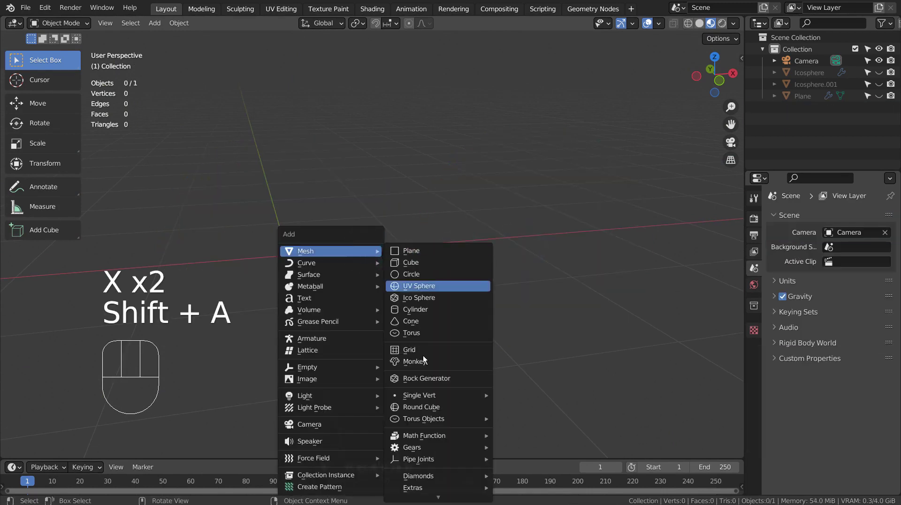
mouse_move(422, 487)
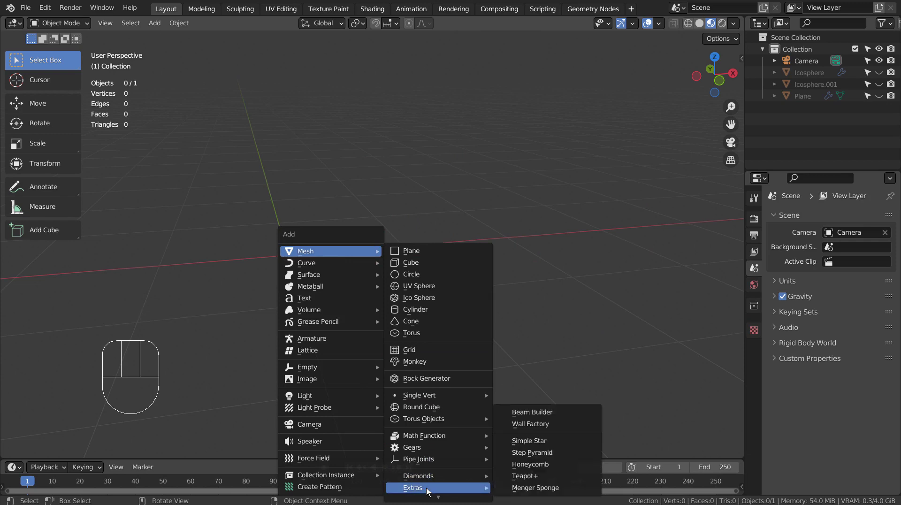
left_click(543, 479)
scroll(454, 274, "down", 3)
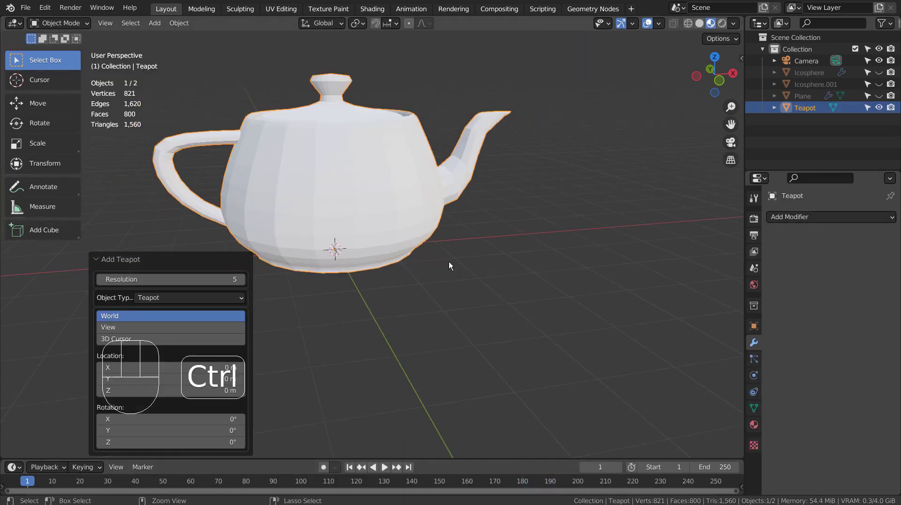
right_click(360, 170)
left_click(360, 168)
Duplicate the teapot 6.312 m along X as Teapot.001.
middle_click_drag(516, 295, 502, 294)
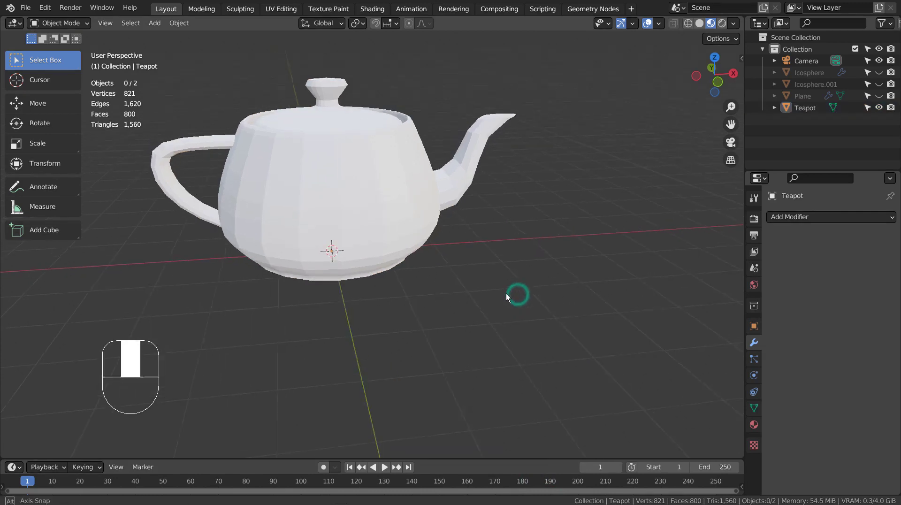
middle_click_drag(346, 183, 389, 225)
key("shift+d")
key("x")
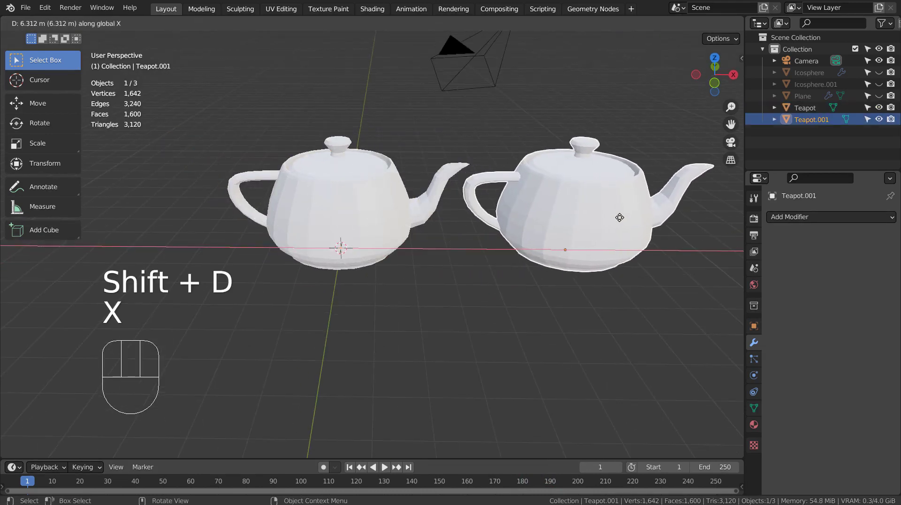
left_click(621, 217)
Select the original Teapot and browse its existing materials.
left_click(362, 216)
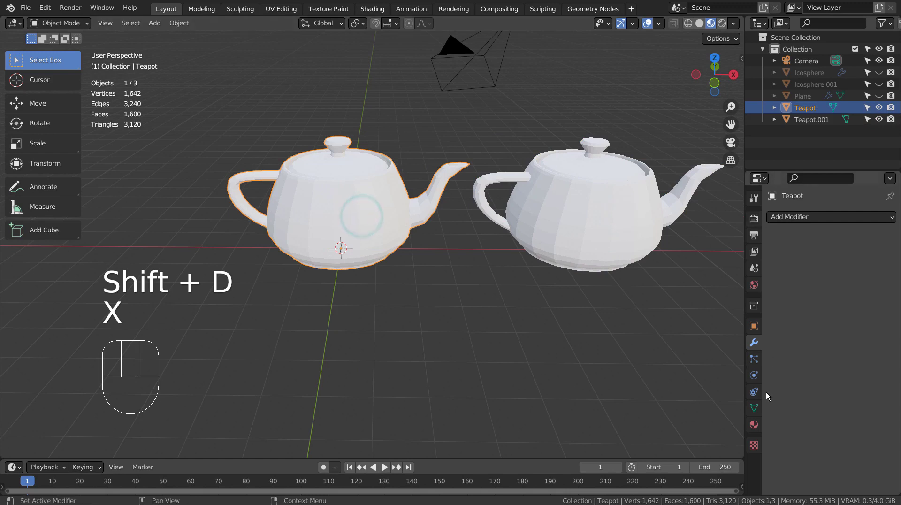
left_click(753, 424)
left_click(773, 266)
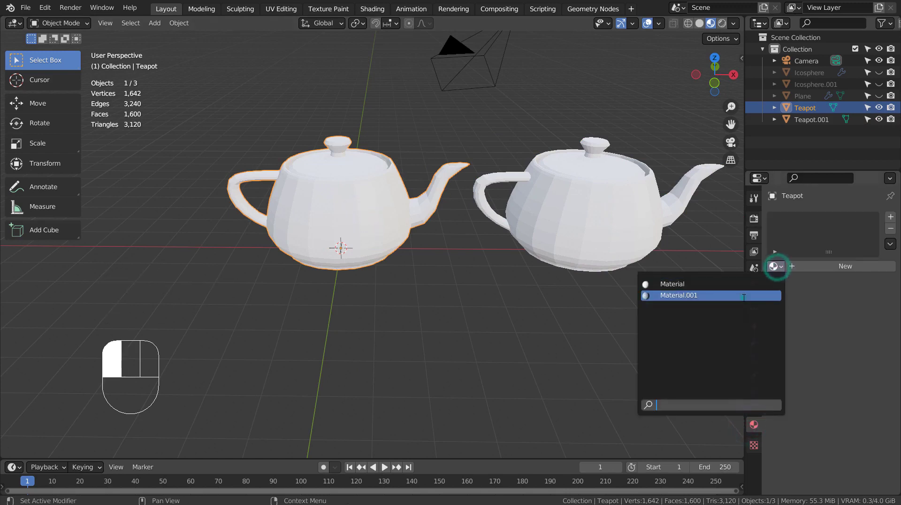
Assign Material.001 to the left Teapot and to Teapot.001.
left_click(745, 295)
left_click(604, 221)
left_click(774, 266)
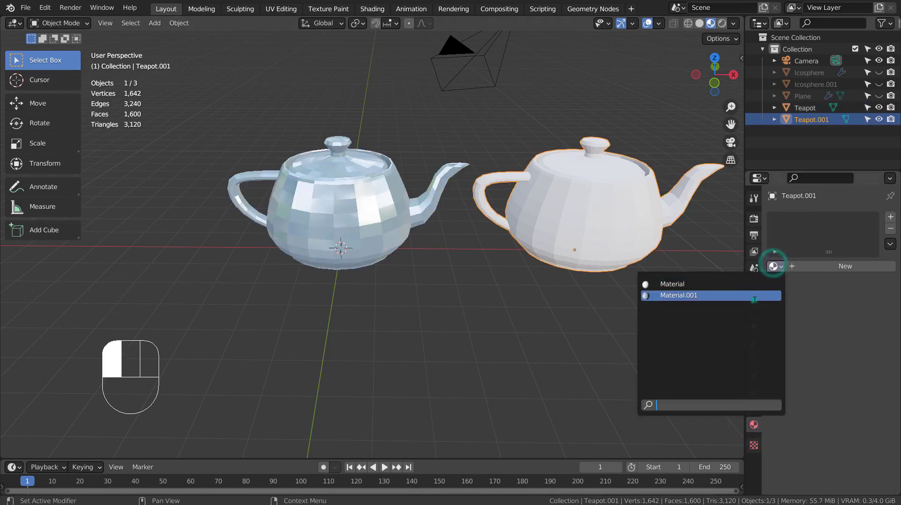
left_click(751, 296)
middle_click_drag(595, 274, 412, 308, "shift")
scroll(411, 308, "up", 3)
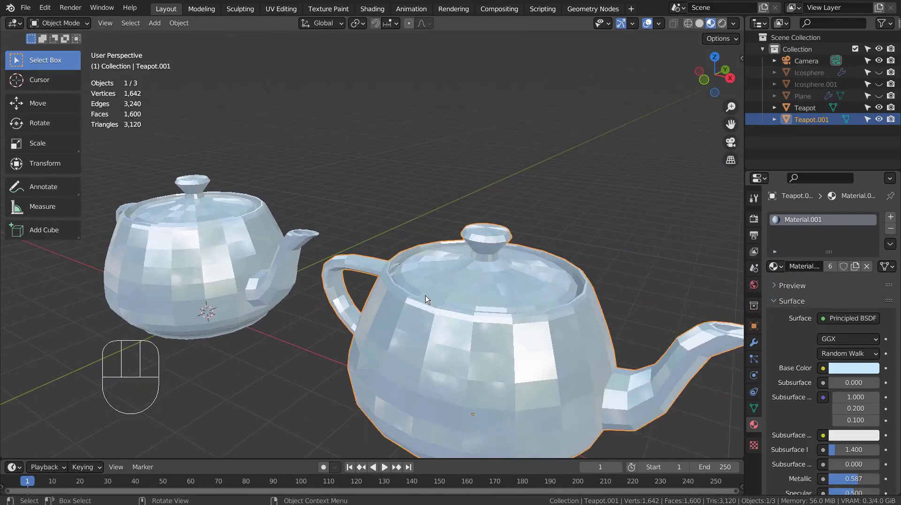
Poke all faces of the left Teapot, raising it to 3,960 faces.
left_click(286, 269)
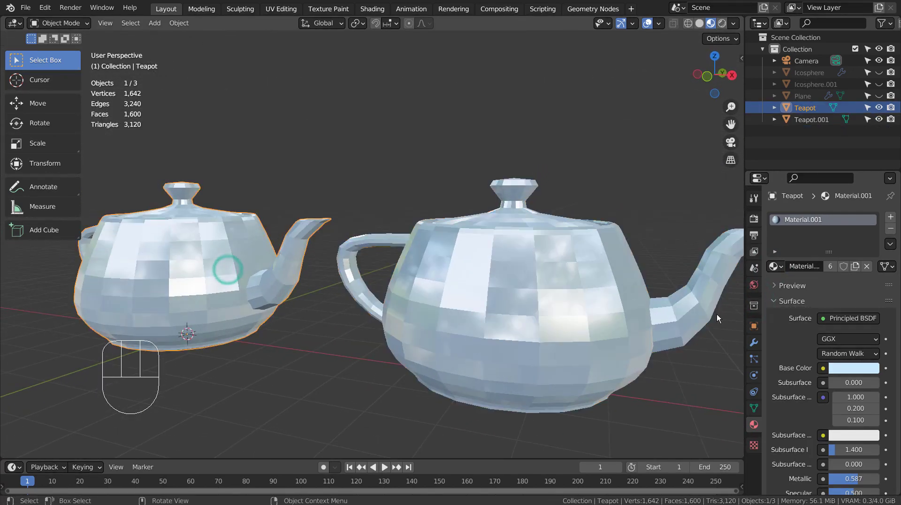
key("Tab")
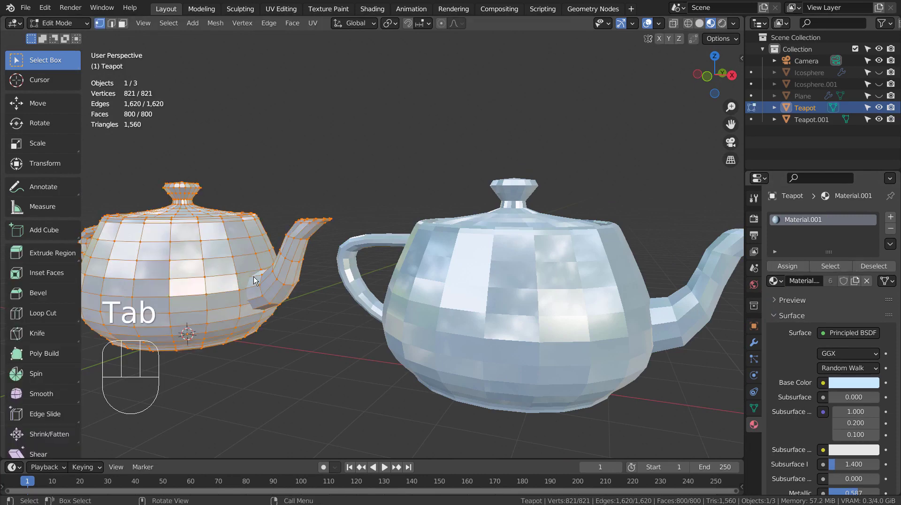
left_click(291, 25)
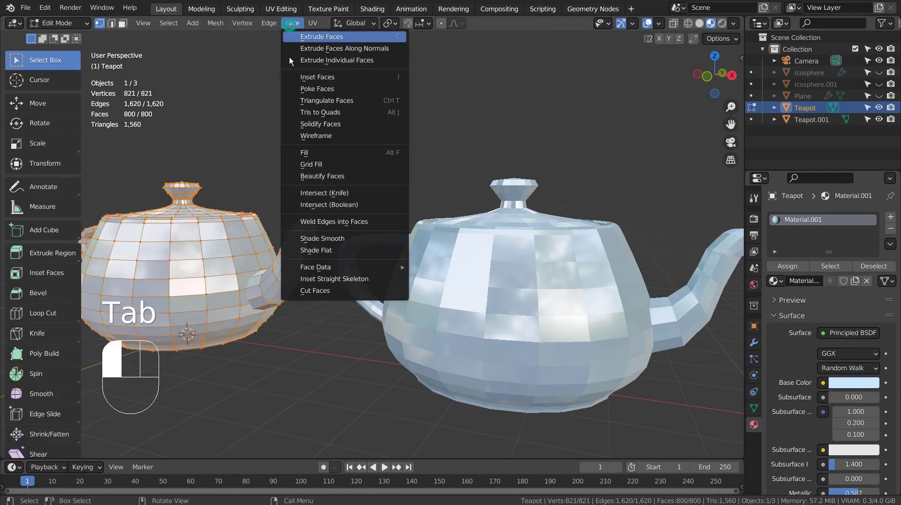
left_click(293, 88)
key("Tab")
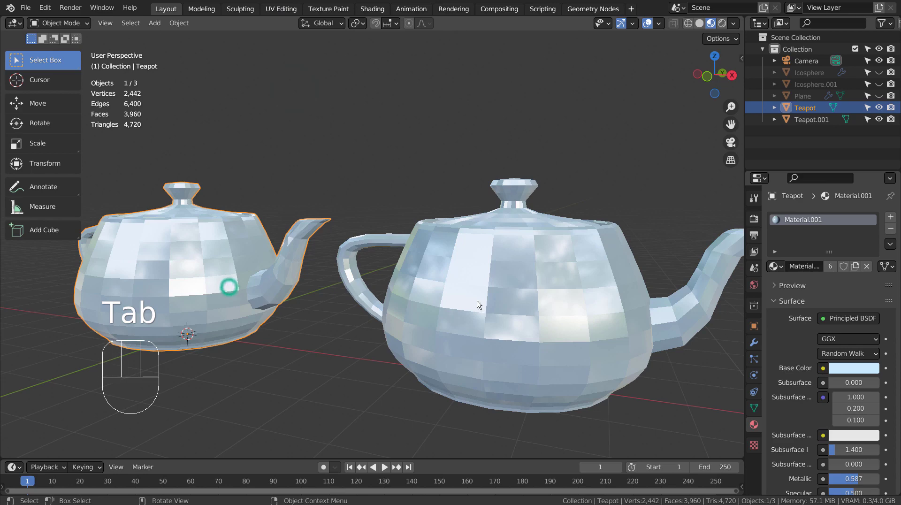
Add a Decimate modifier at ratio 0.2 to the left Teapot.
left_click(755, 342)
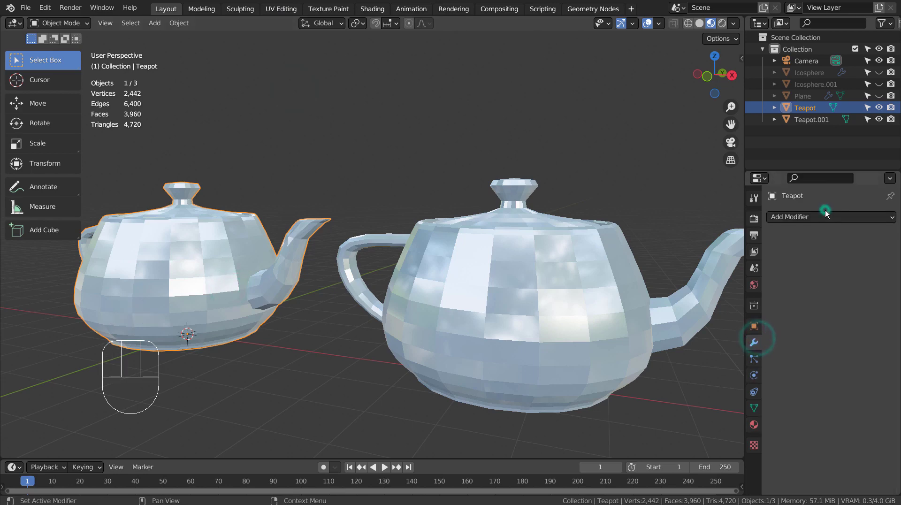
left_click(823, 217)
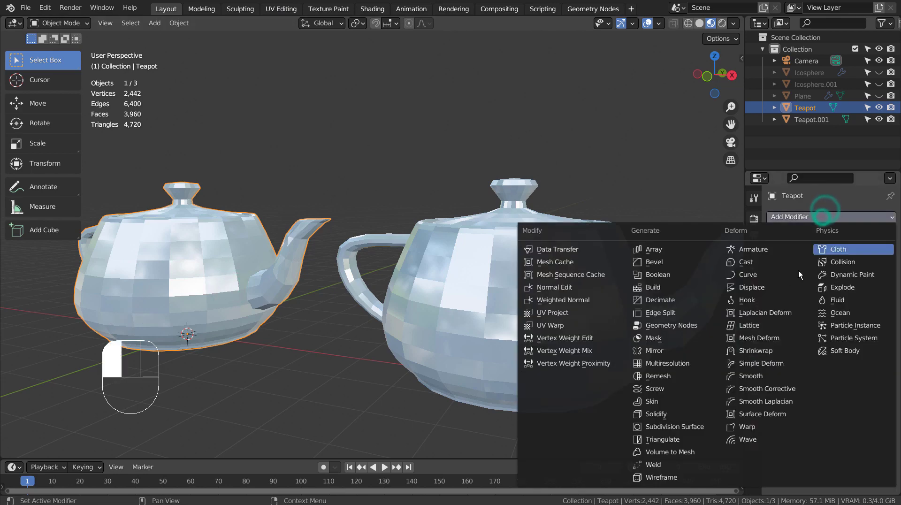
left_click(663, 299)
left_click(847, 269)
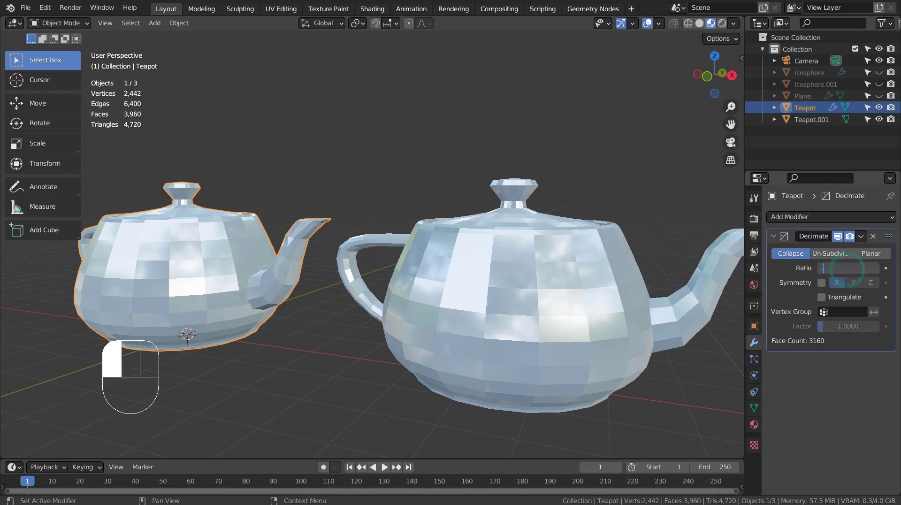
type(".2")
key("Return")
Add a Decimate modifier at ratio 0.2 to Teapot.001.
left_click(520, 294)
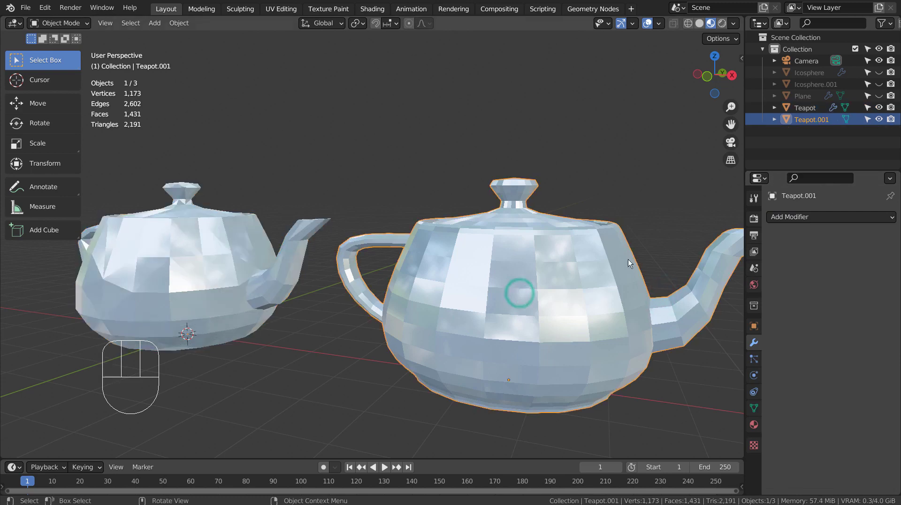
left_click(804, 217)
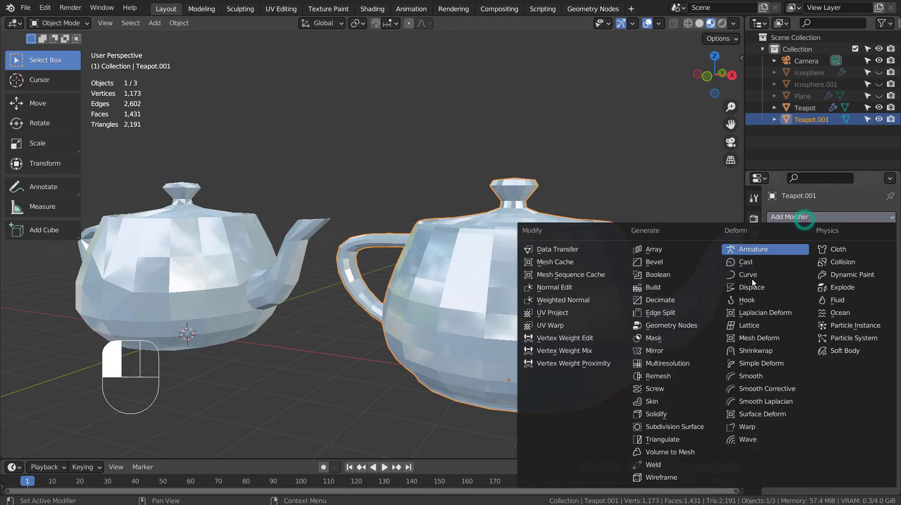
left_click(677, 302)
left_click(837, 265)
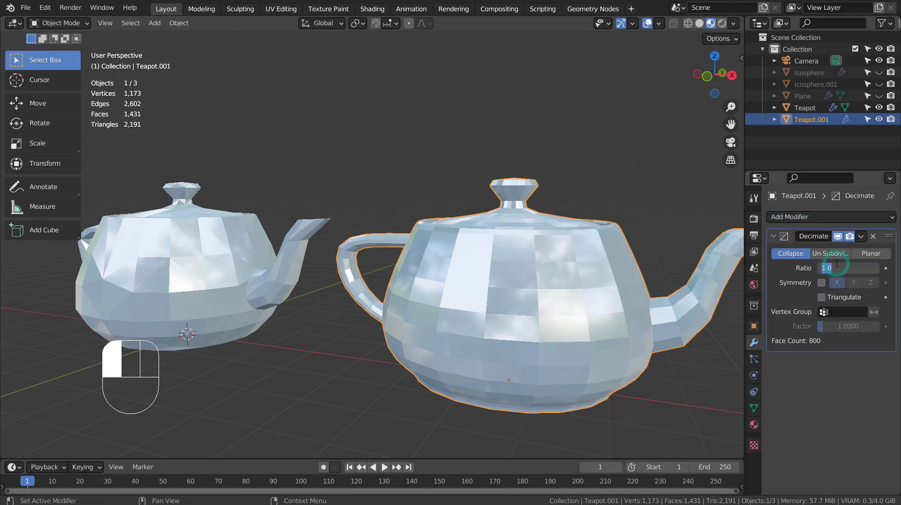
type(".2")
key("Return")
left_click(307, 357)
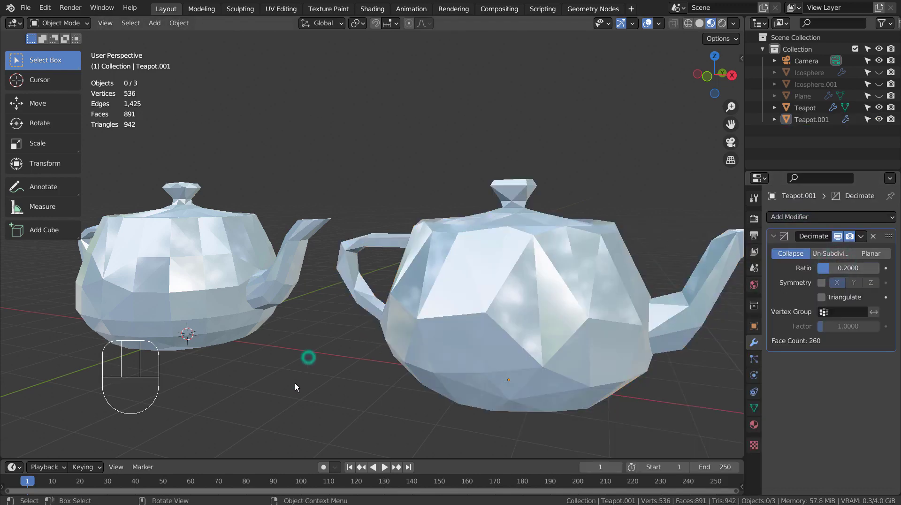
middle_click_drag(294, 383, 367, 399)
Add a new plane and scale it up into a large floor.
scroll(367, 398, "down", 4)
key("shift+a")
mouse_move(458, 261)
left_click(528, 17)
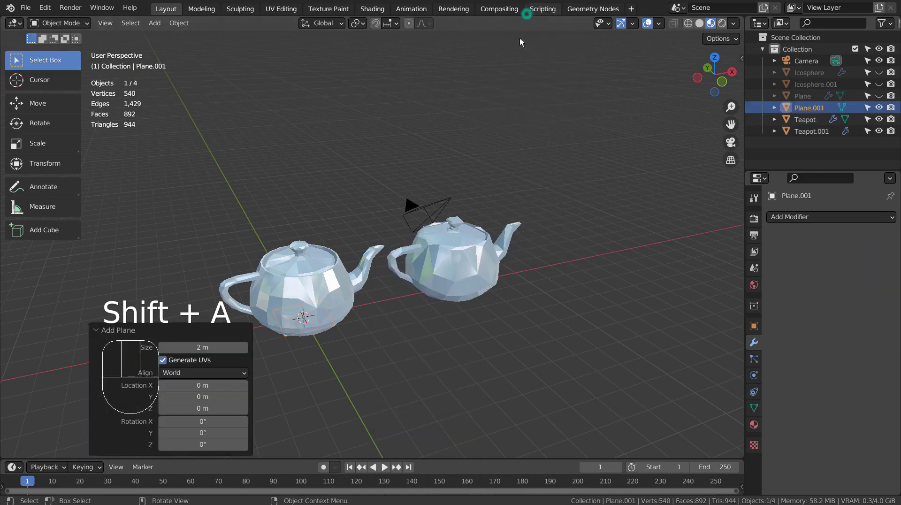
key("s")
left_click(401, 356)
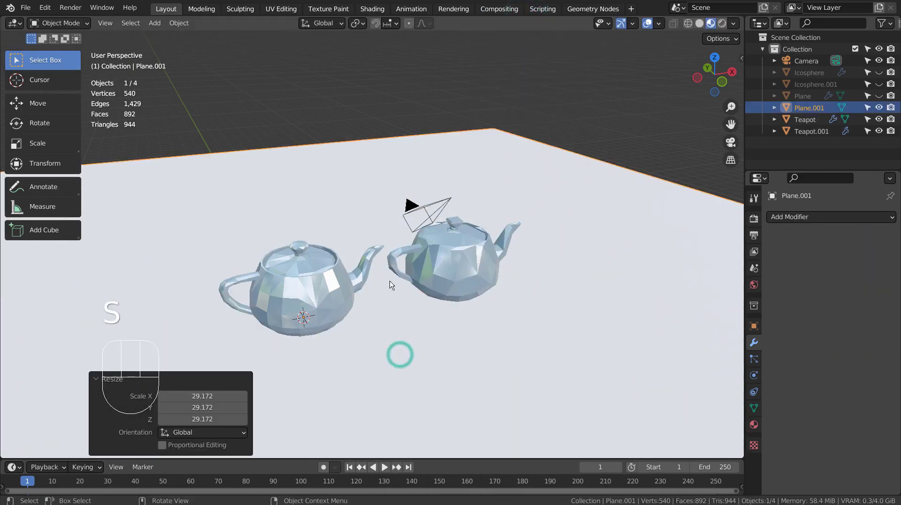
Subdivide the floor plane in Edit Mode with 50 cuts.
key("Tab")
right_click(519, 282)
left_click(563, 251)
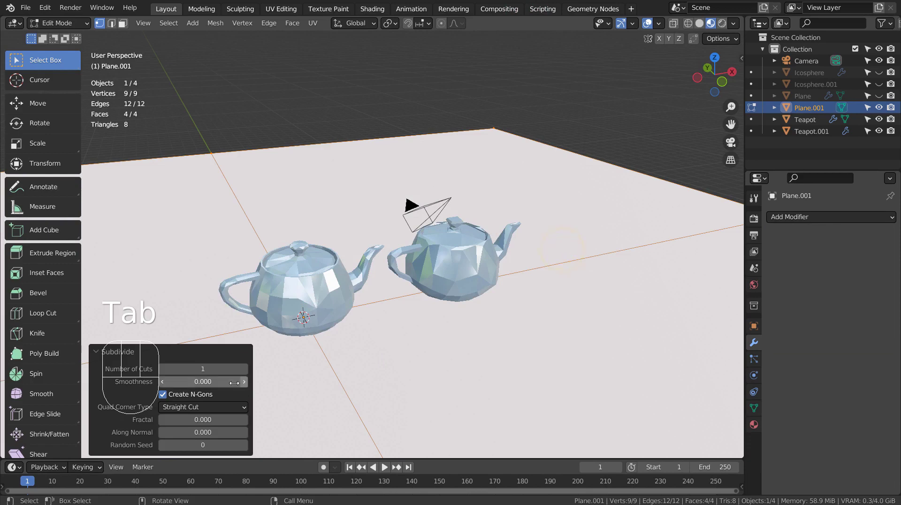
left_click(218, 368)
type("25")
key("Return")
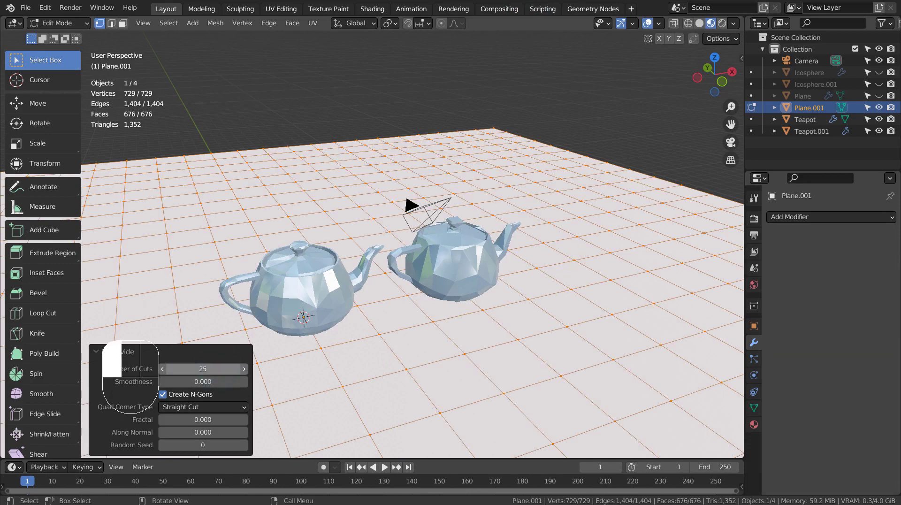
left_click(195, 371)
key("Return")
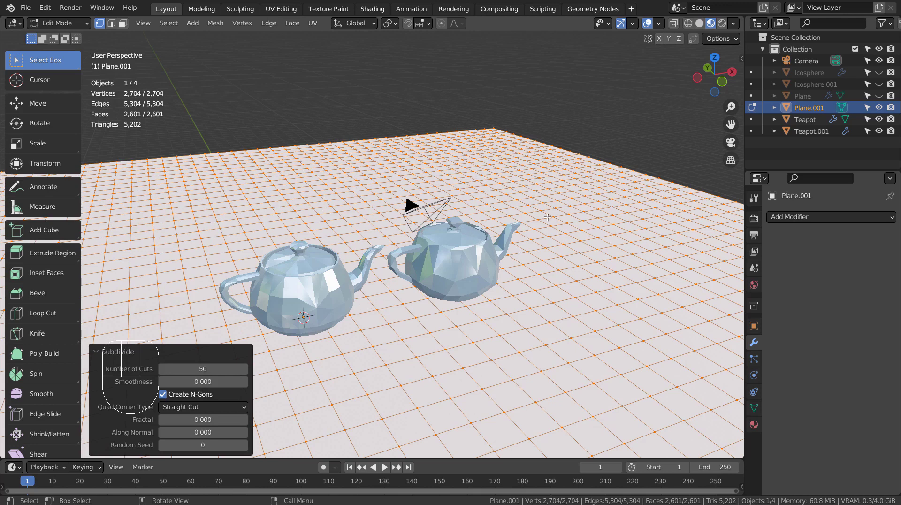
key("Tab")
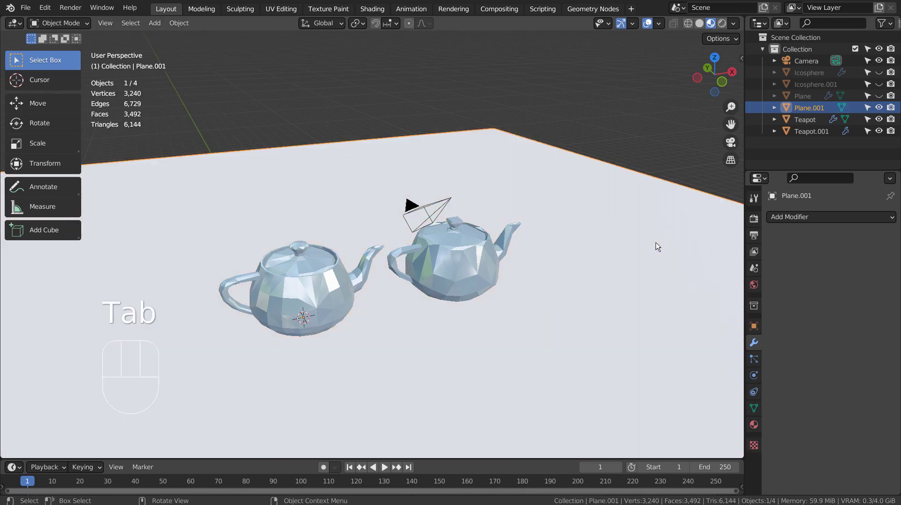
Add a Decimate modifier to the floor and assign it Material.001.
left_click(828, 218)
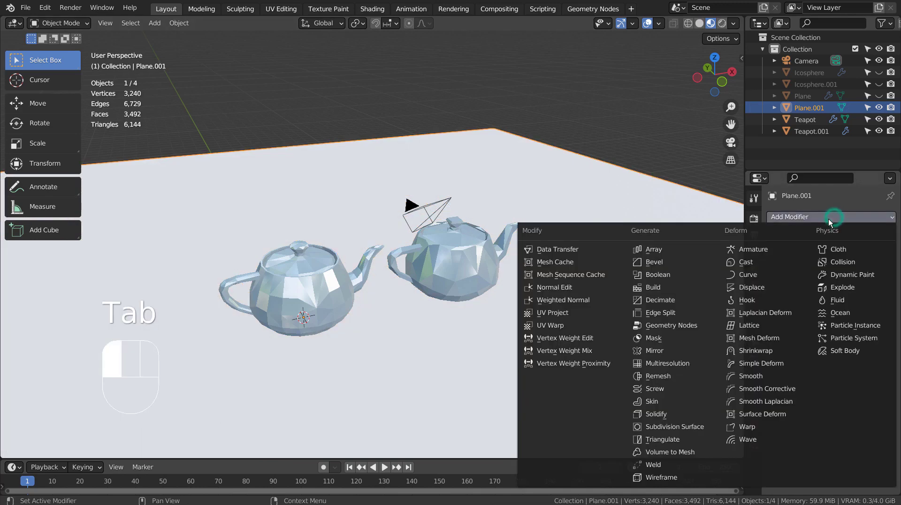
left_click(679, 304)
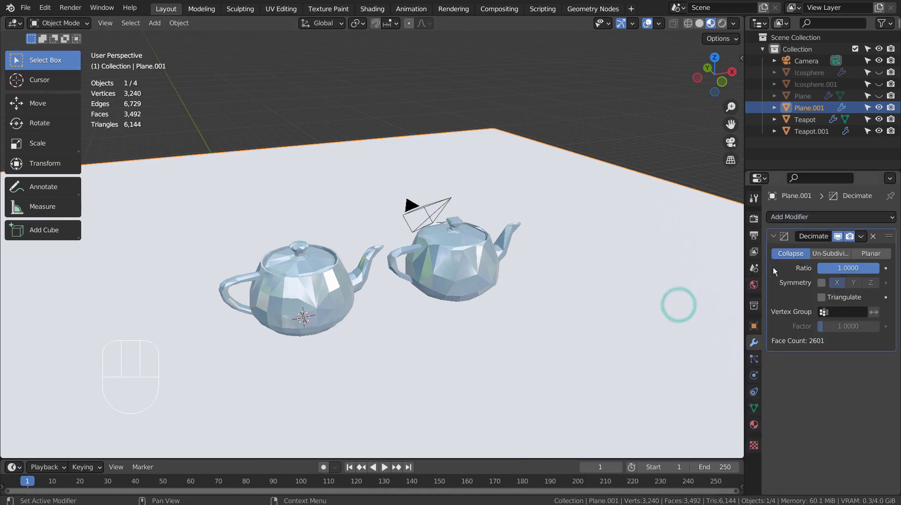
left_click(753, 424)
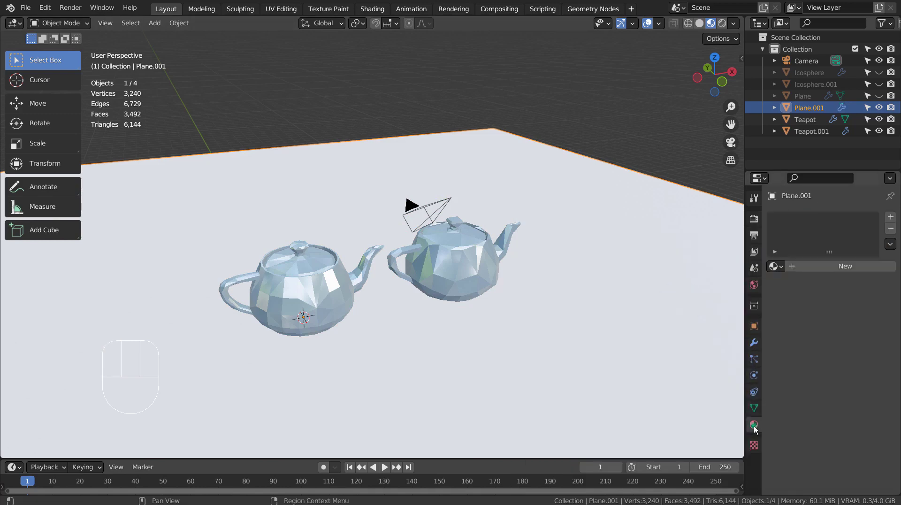
left_click(773, 266)
left_click(761, 296)
middle_click_drag(629, 264, 647, 324)
Randomize the floor's vertex positions in Edit Mode with an amount of 0.009 m.
key("Tab")
key("Tab")
key("Tab")
left_click(287, 24)
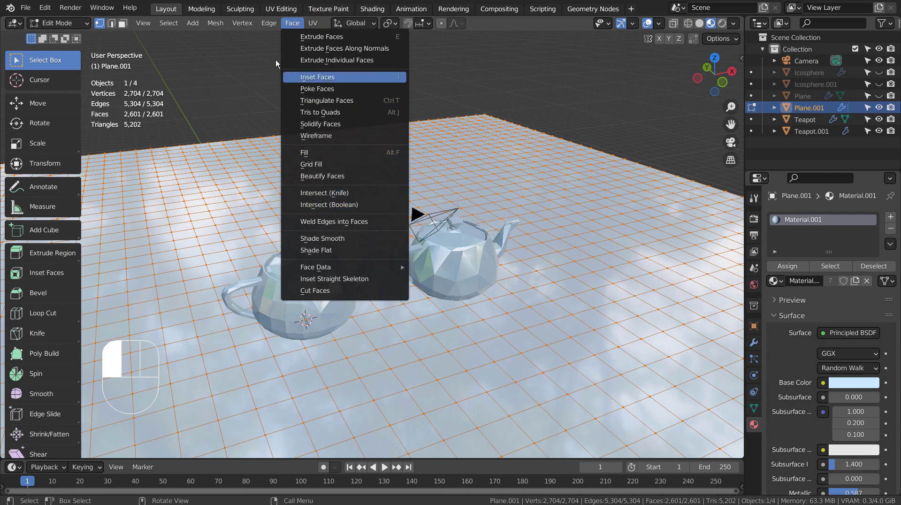
left_click(215, 23)
mouse_move(228, 40)
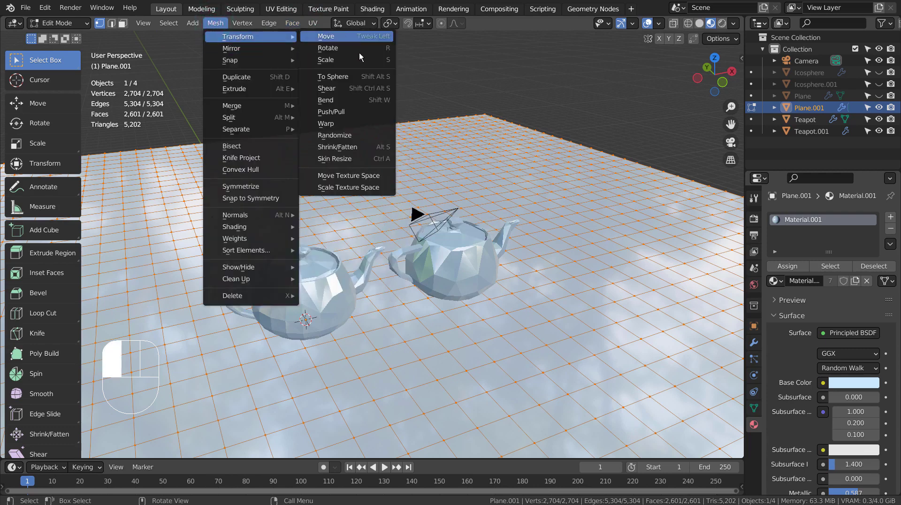
left_click(362, 134)
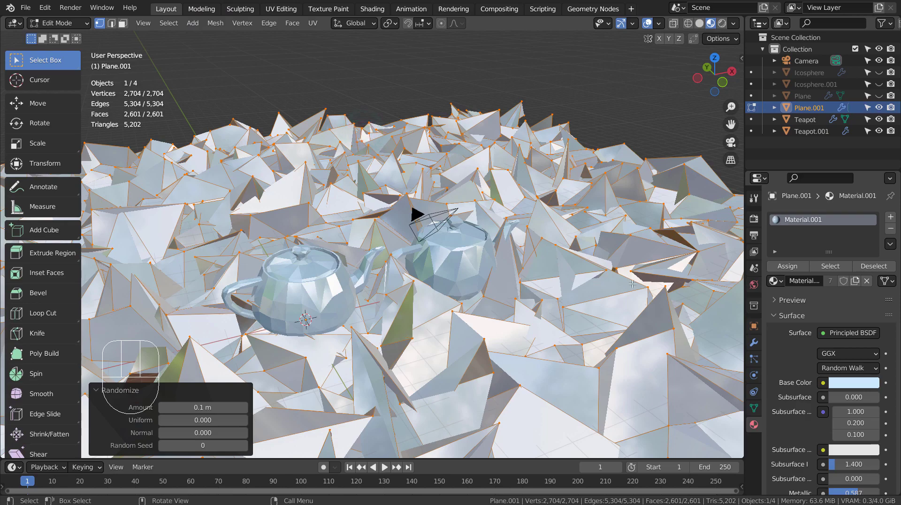
mouse_move(220, 407)
left_mouse_down("shift")
mouse_move(190, 407)
mouse_move(200, 407)
left_mouse_up("shift")
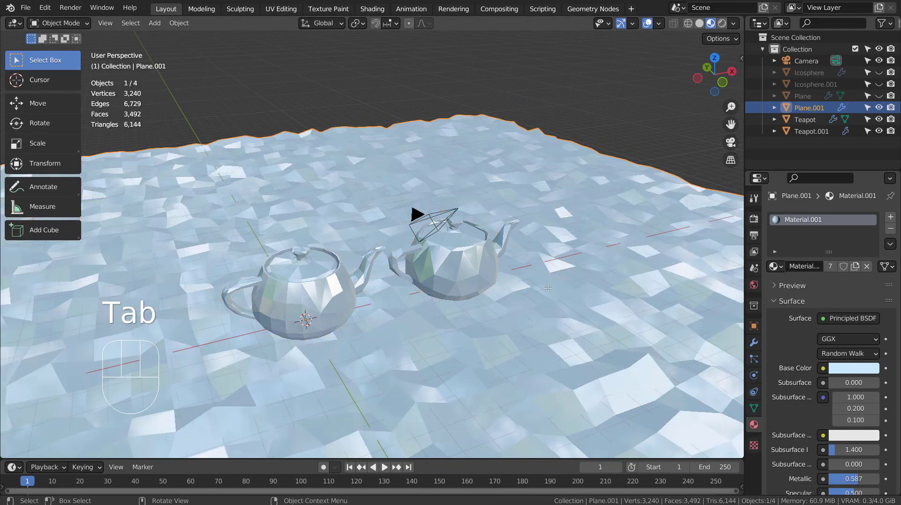
key("Tab")
Lower the floor's Decimate ratio to 0.3142.
mouse_move(611, 270)
middle_mouse_down()
mouse_move(525, 270)
mouse_move(615, 284)
middle_mouse_up()
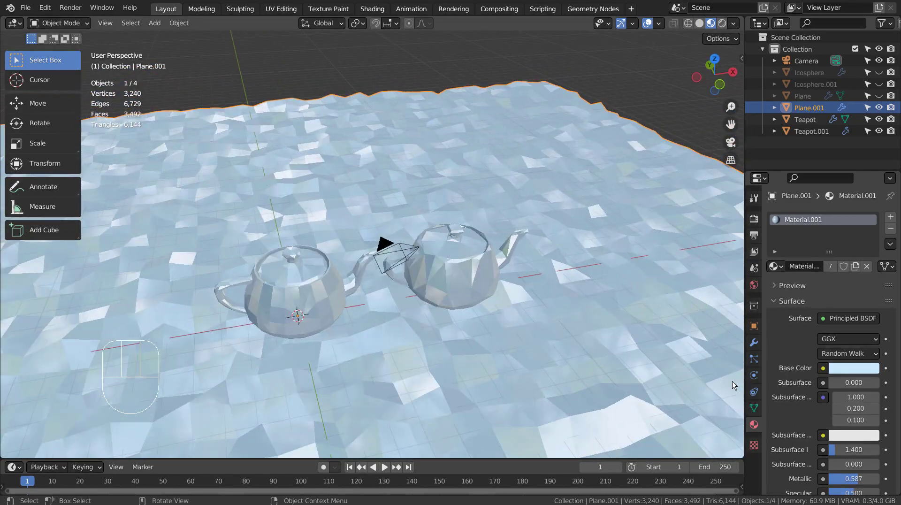
left_click(753, 346)
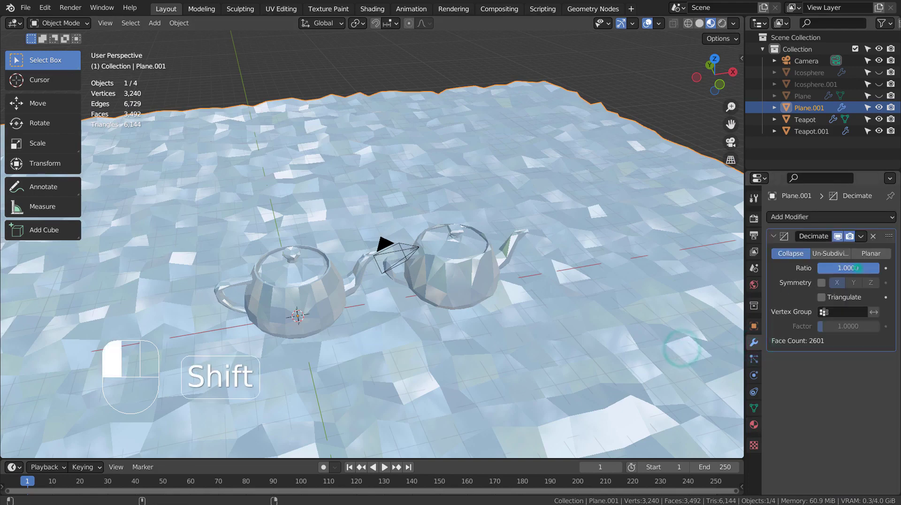
left_click_drag(854, 268, 823, 268, "shift")
Poke the floor's faces into triangles and lower its Decimate ratio to 0.1672.
key("Tab")
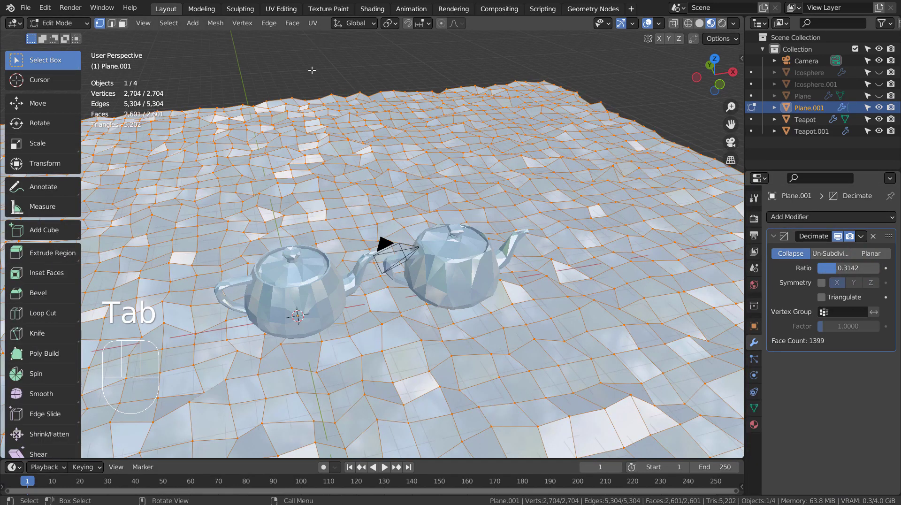
key("3")
left_click(289, 23)
left_click(299, 87)
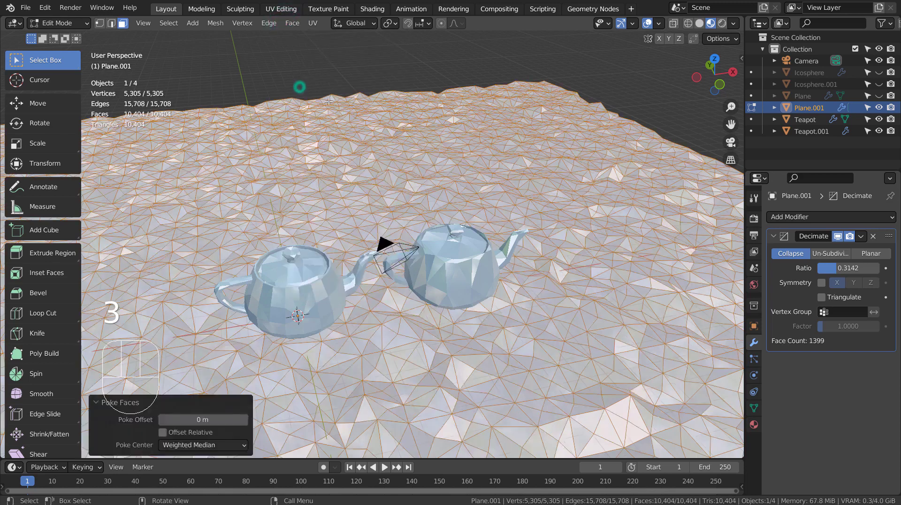
key("Tab")
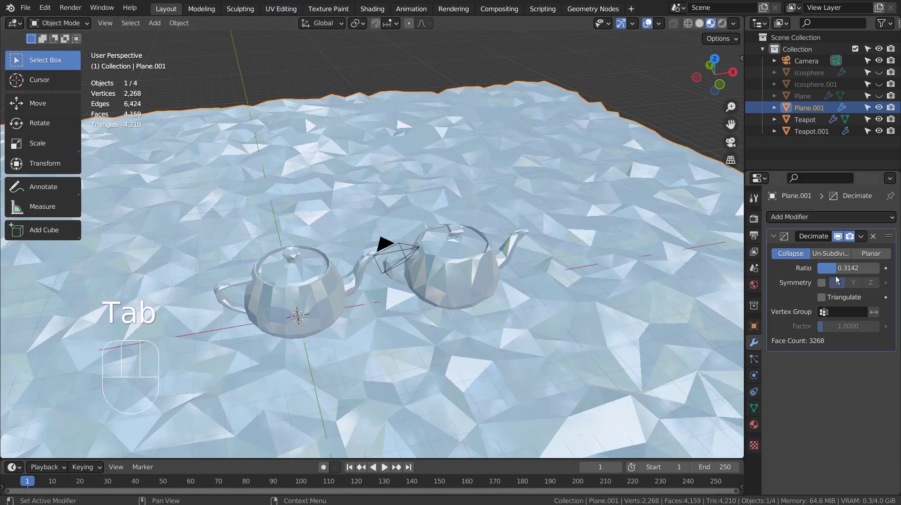
left_click_drag(839, 268, 827, 268, "shift")
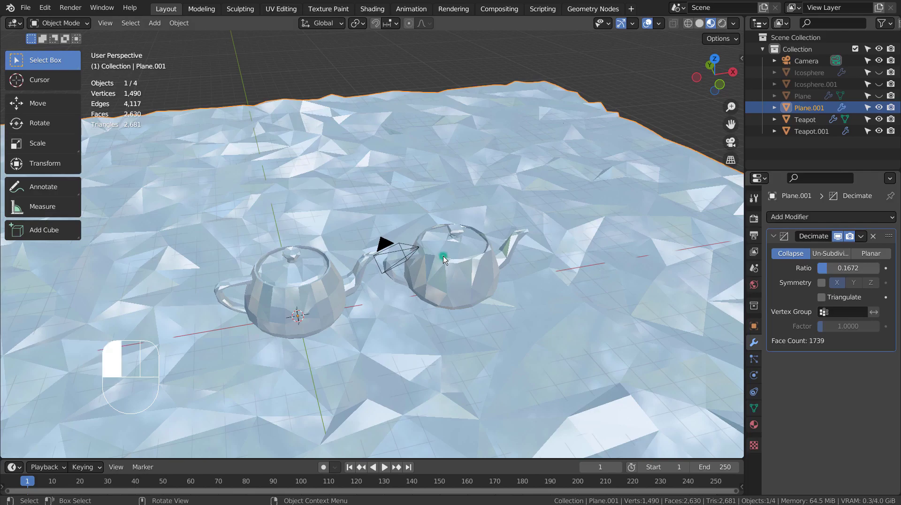
Delete the right-hand teapot, Teapot.001.
left_click(429, 256)
key("x")
left_click(444, 256)
middle_click_drag(445, 256, 520, 296)
Delete the floor Plane.001 together with the remaining teapot.
middle_click_drag(582, 317, 516, 320)
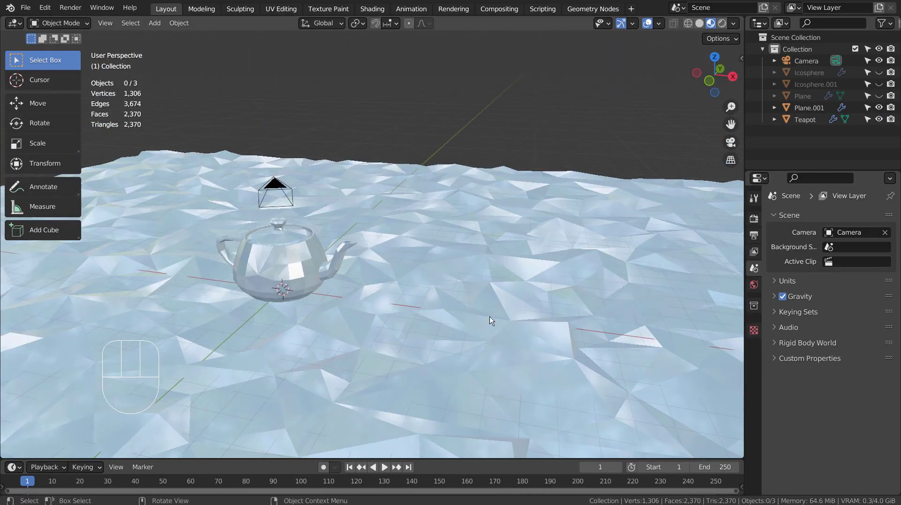
key("KP_0")
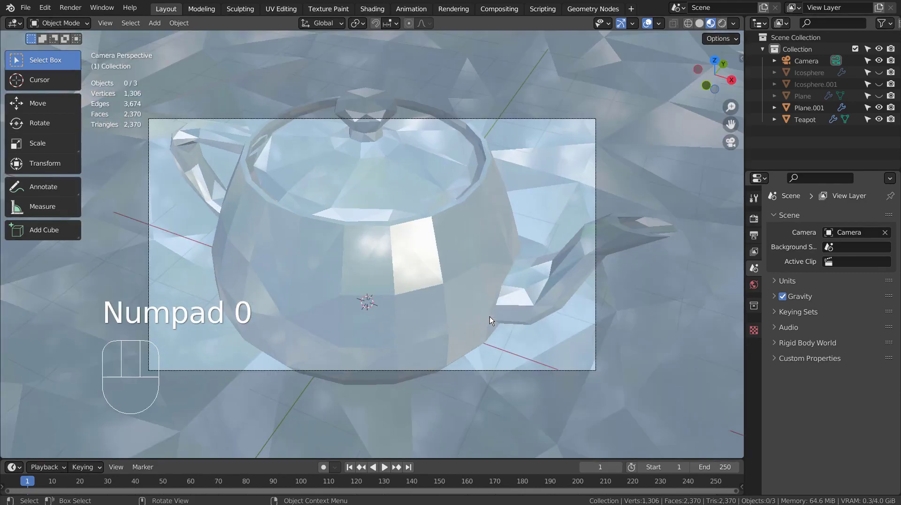
key("KP_0")
left_click(809, 108)
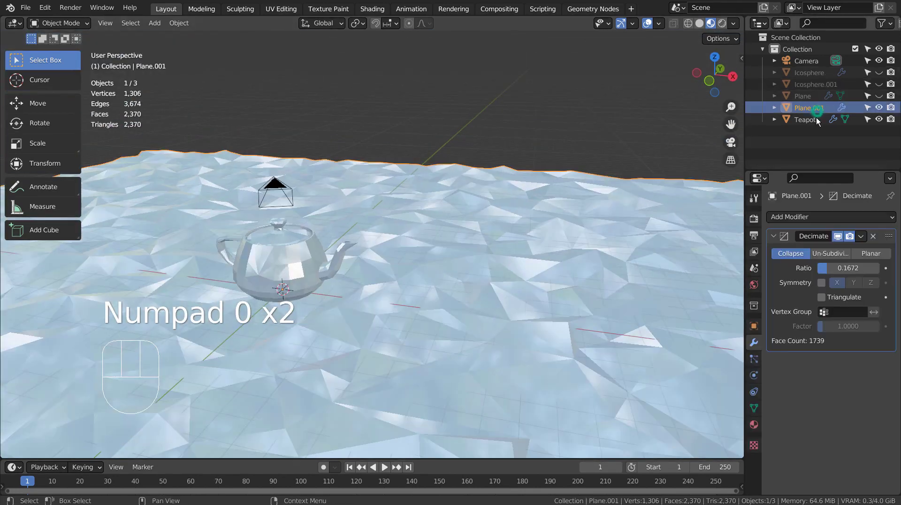
left_click(804, 119, "shift")
key("x")
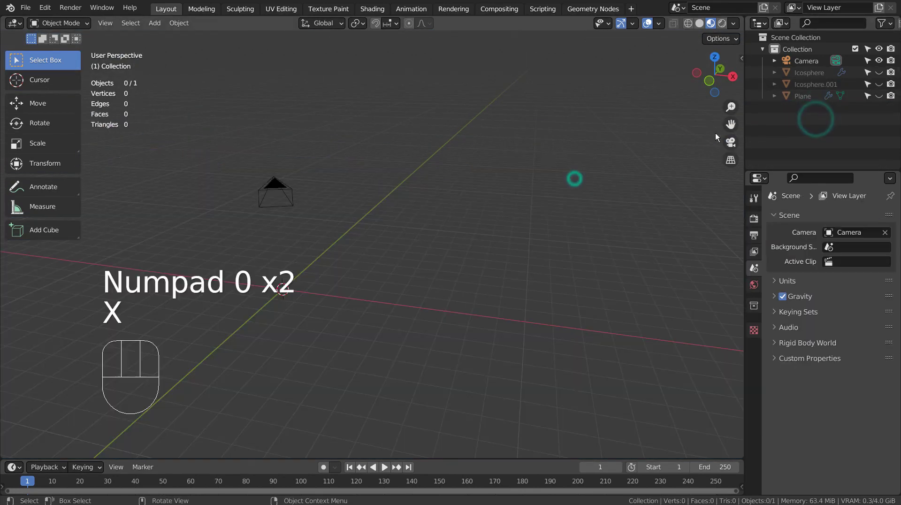
Unhide Icosphere, Icosphere.001 and Plane, delete Icosphere.001, and view through the camera.
left_click(879, 72)
left_click(878, 84)
left_click(879, 95)
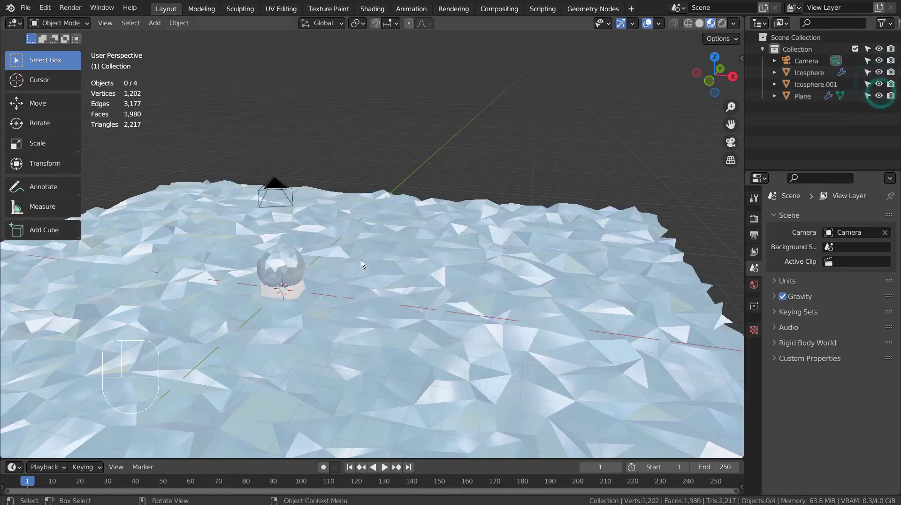
left_click(288, 292)
left_click(291, 292)
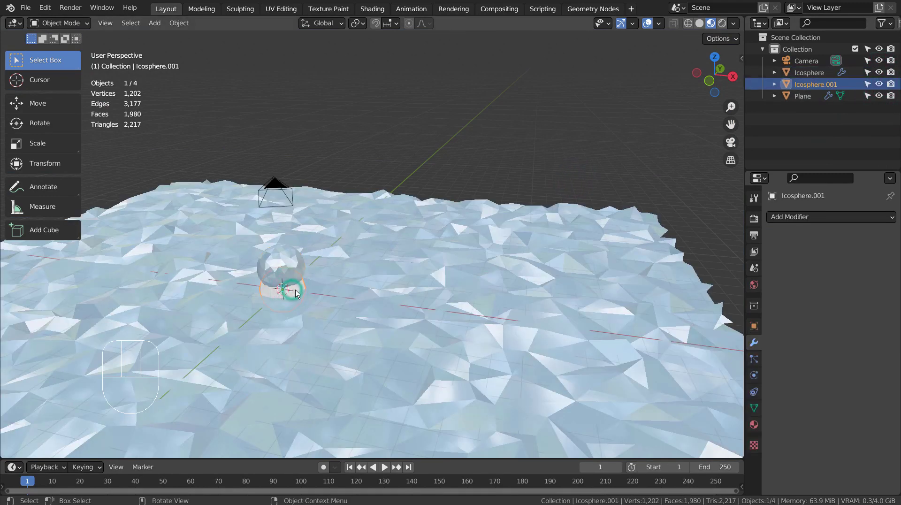
key("x")
key("KP_0")
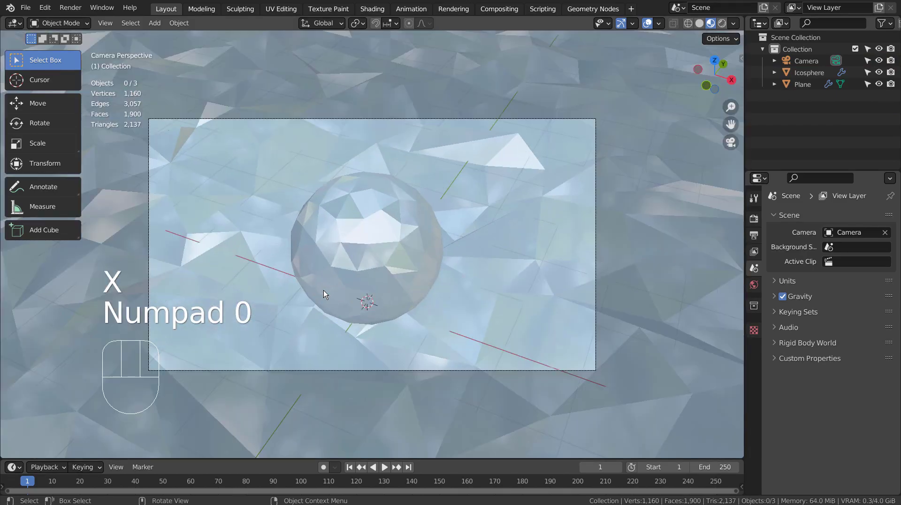
Switch the viewport to Rendered shading and inspect the Nishita Sky Texture world at strength 0.2.
left_click(723, 23)
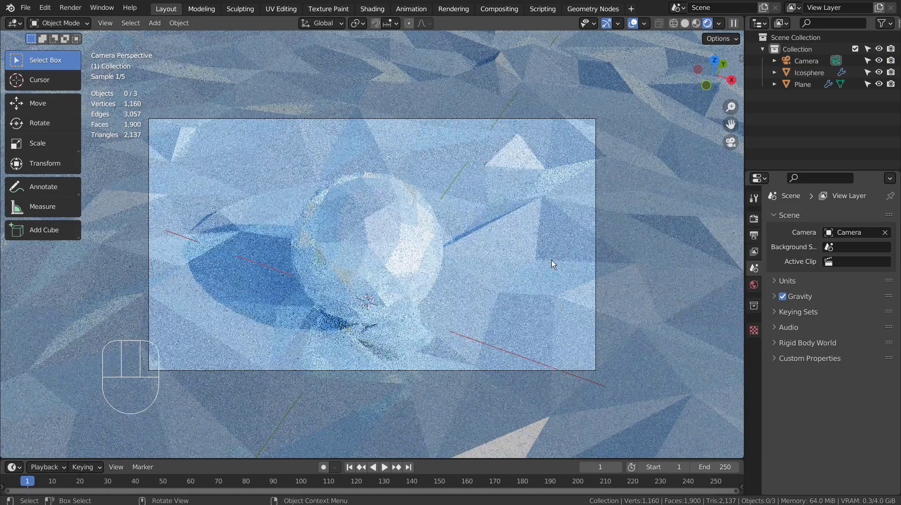
left_click(754, 284)
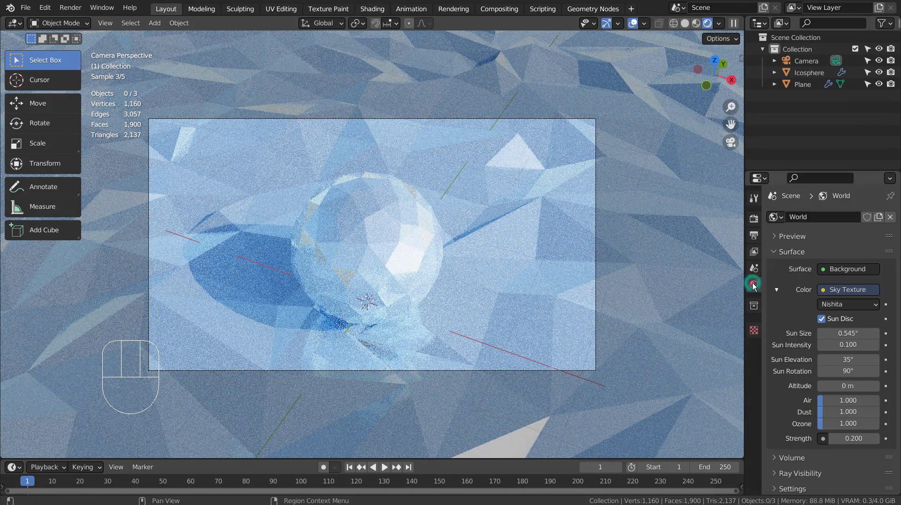
key("ctrl+space")
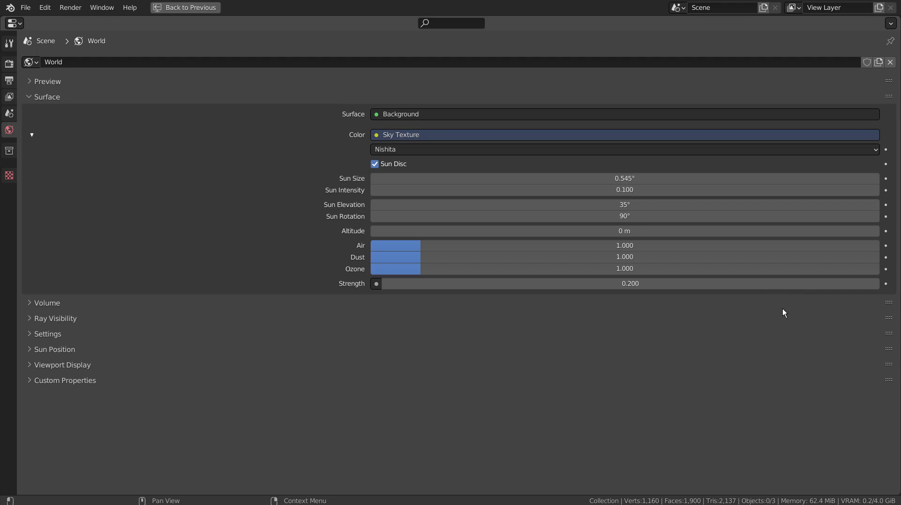
key("ctrl+space")
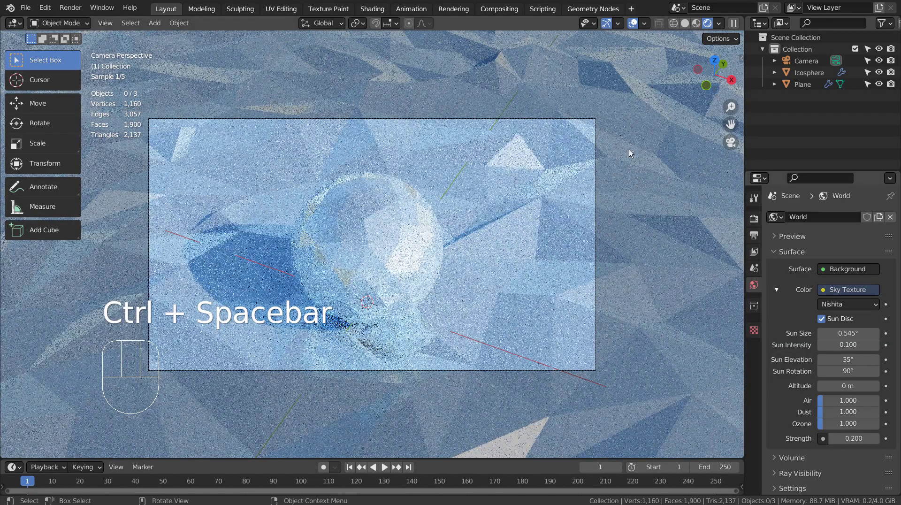
Maximize the Cycles render settings and scroll down to the Filmic Very High Contrast color management.
left_click(753, 220)
key("ctrl+space")
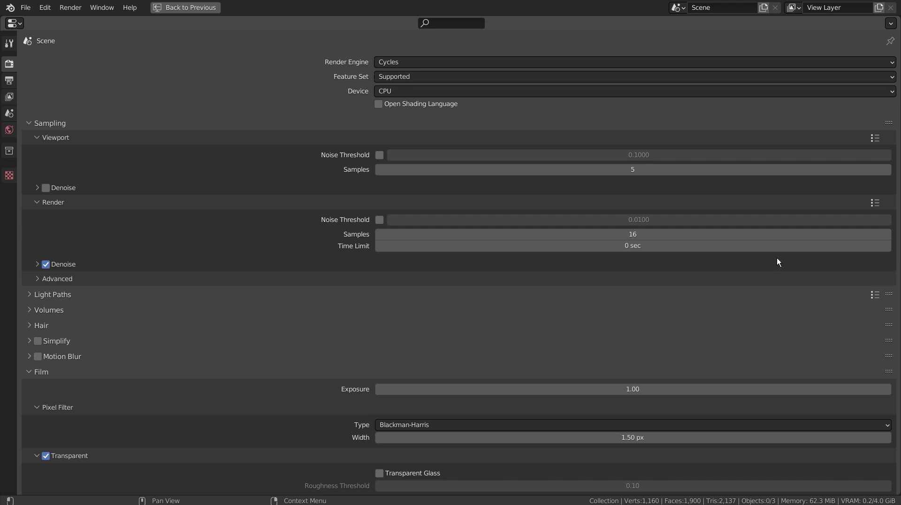
scroll(777, 262, "down", 15)
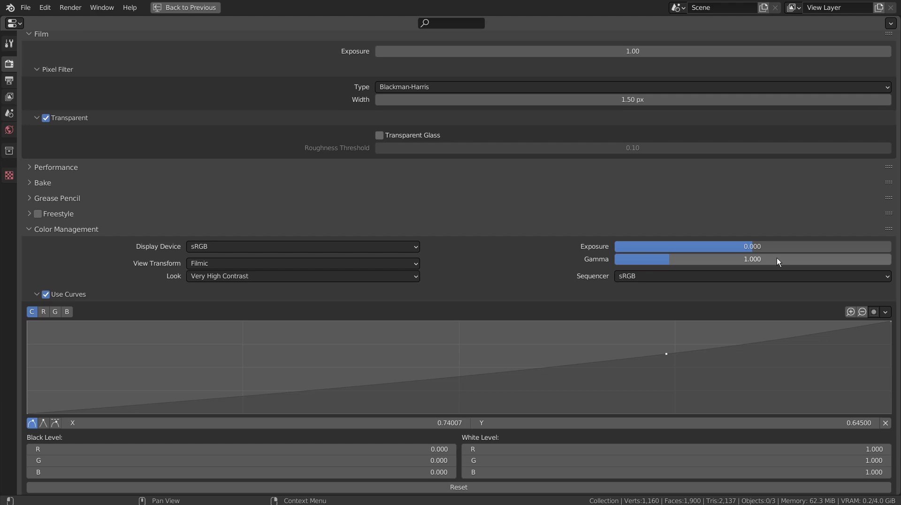
scroll(777, 261, "down", 1)
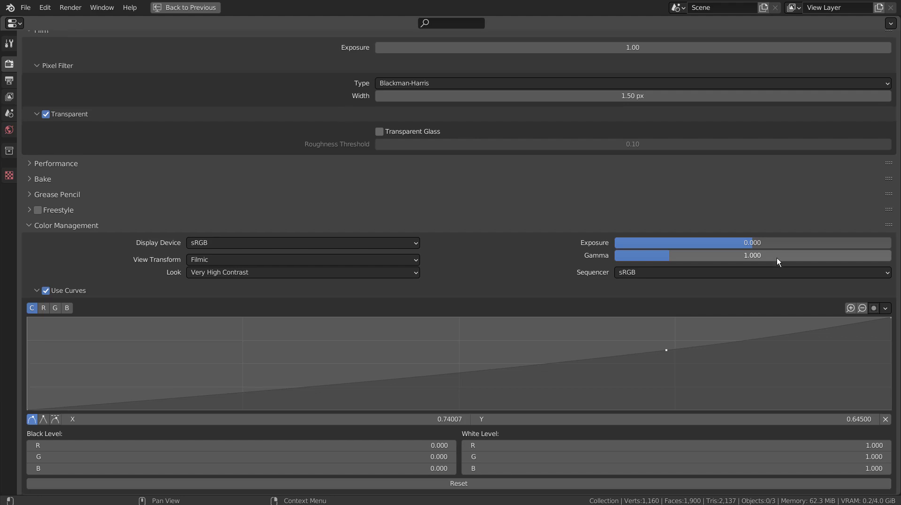